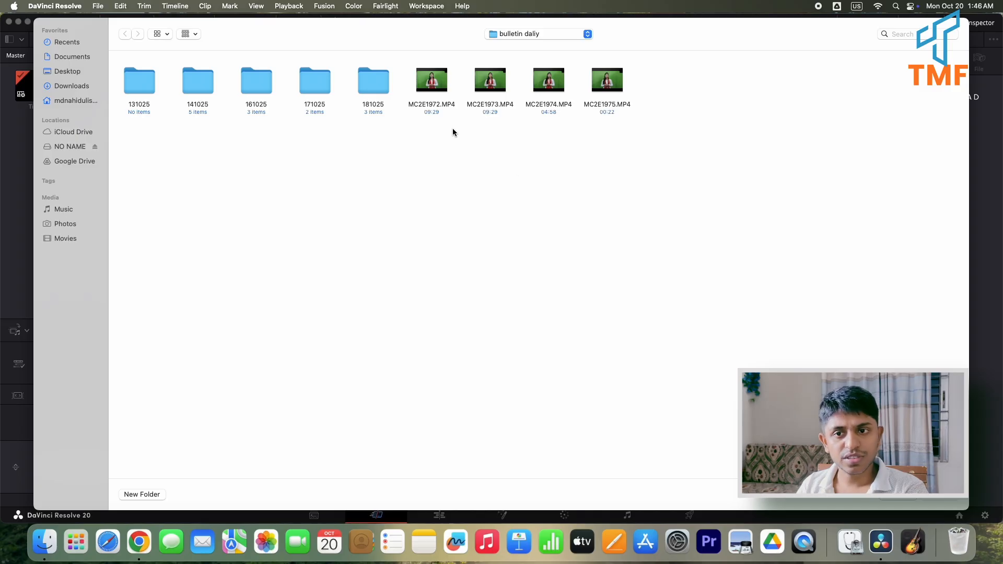
Import MC2E1974.MP4 into the media pool, place it on Timeline 1, and switch to the Edit page.
click(536, 89)
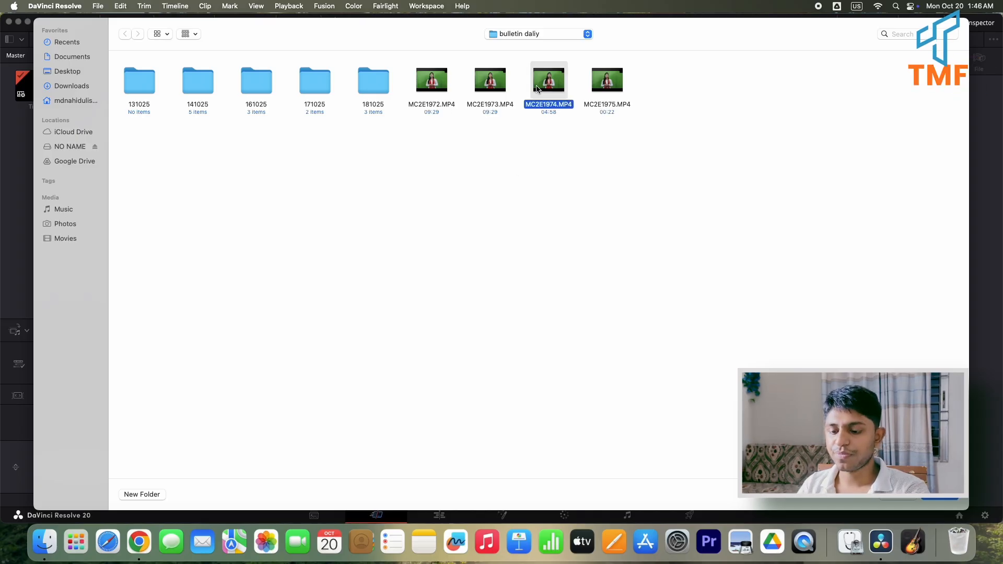
double_click(537, 88)
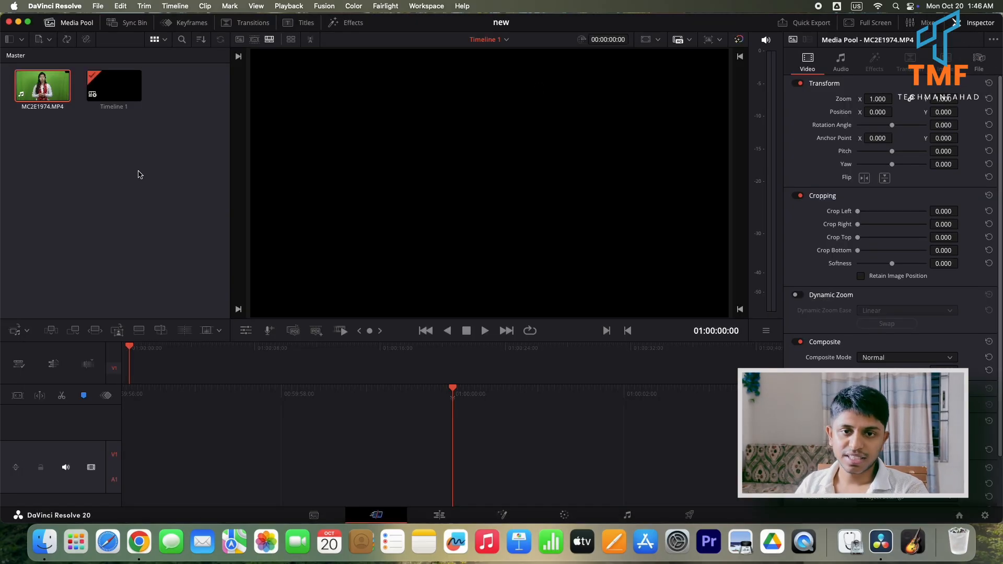
mouse_move(41, 79)
mouse_down()
mouse_move(212, 287)
mouse_move(391, 441)
mouse_up()
click(439, 514)
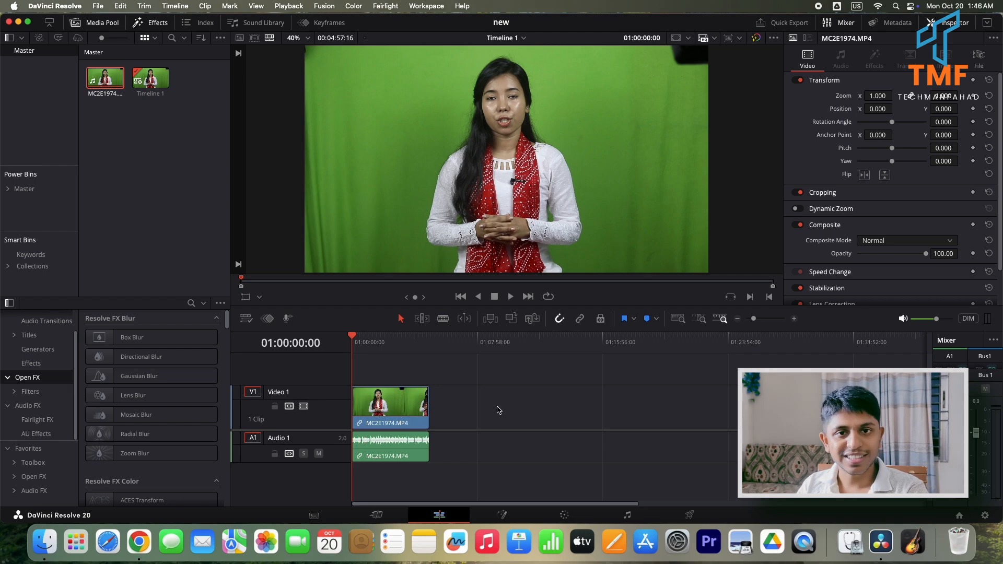
click(794, 318)
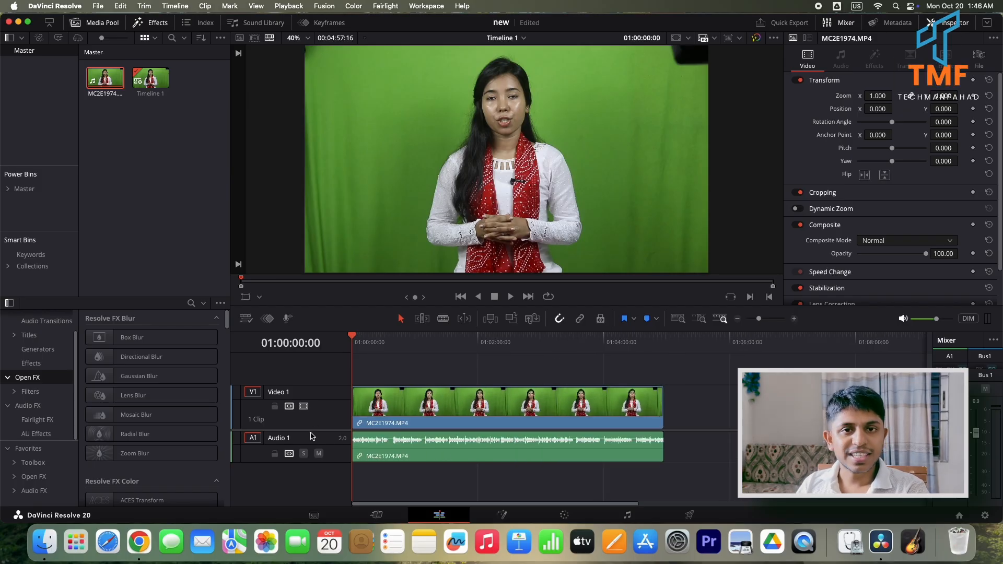
click(319, 453)
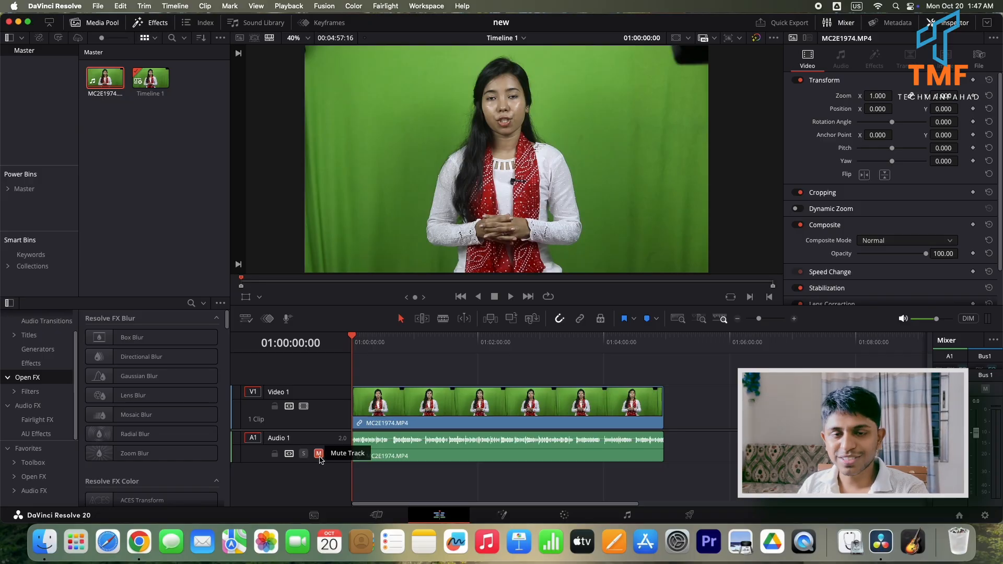
click(318, 454)
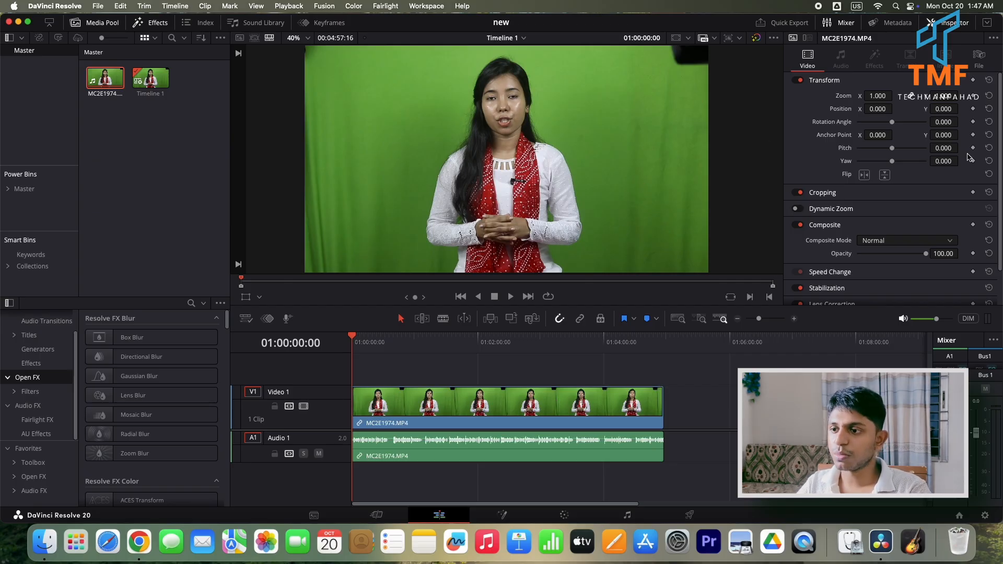
Crop the clip by about 499.2 on the left and 483.84 on the right, and save the project.
click(845, 193)
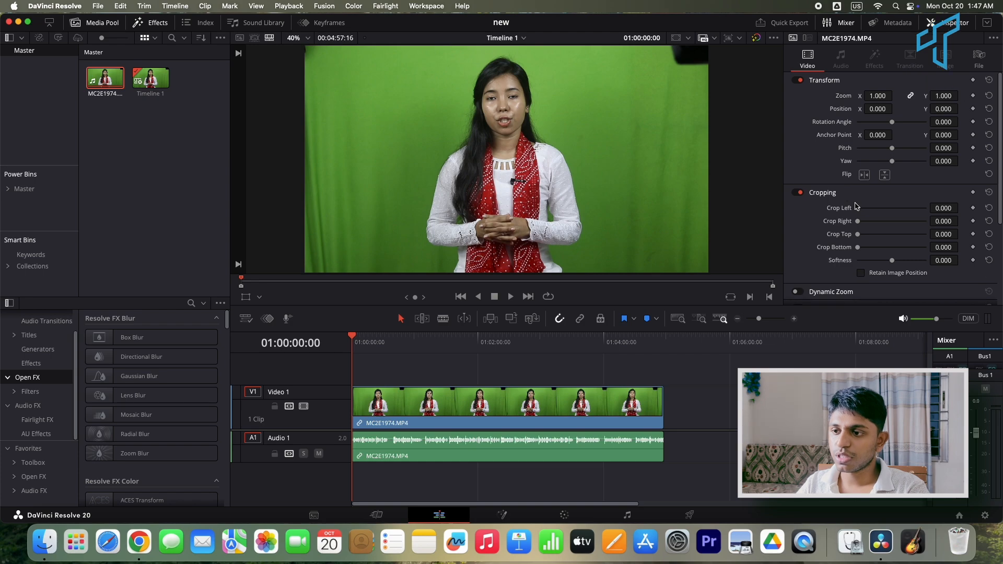
drag(857, 208, 873, 208)
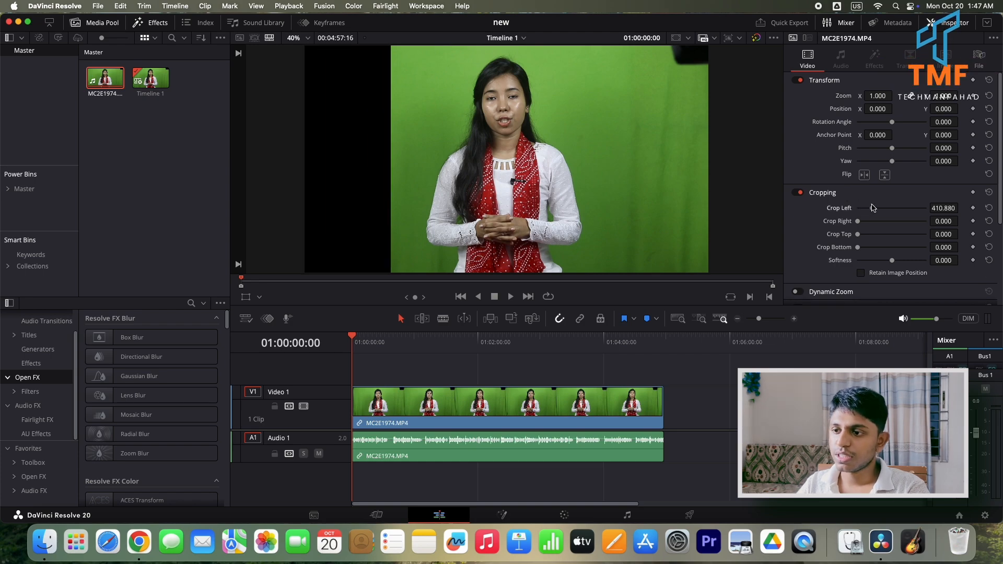
click(487, 417)
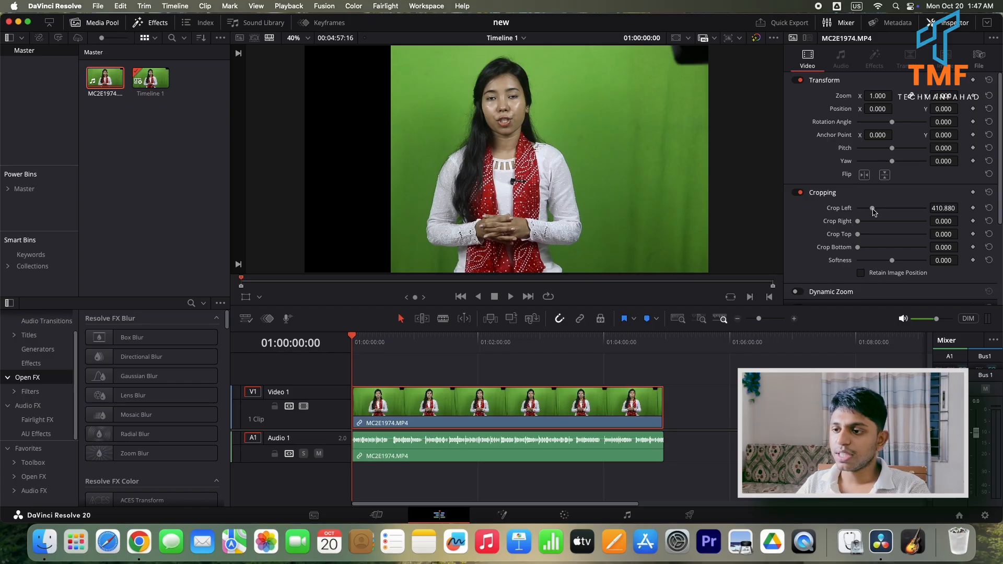
mouse_move(874, 211)
mouse_down()
mouse_move(853, 208)
mouse_move(876, 207)
mouse_move(864, 221)
mouse_move(872, 219)
mouse_up()
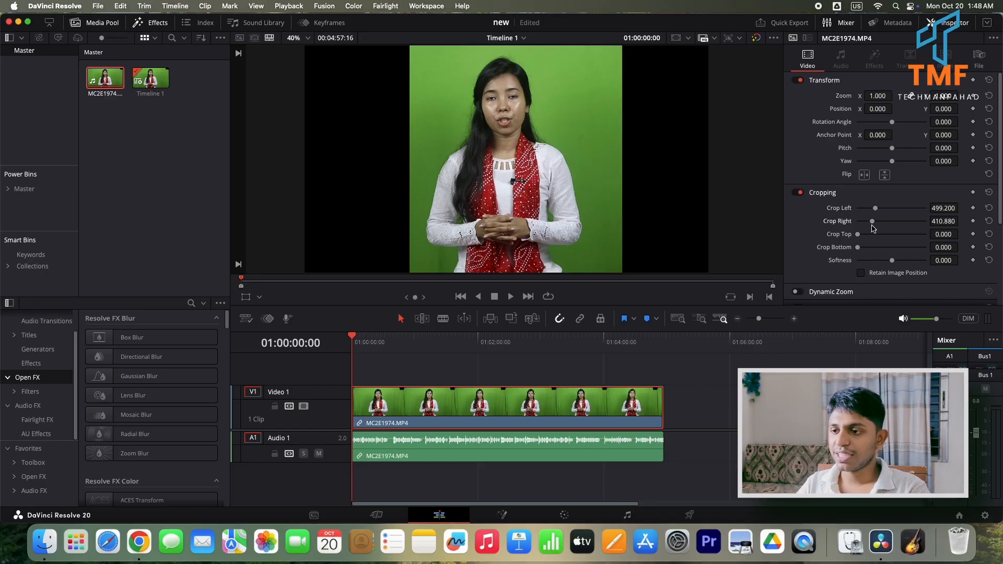
drag(872, 222, 875, 221)
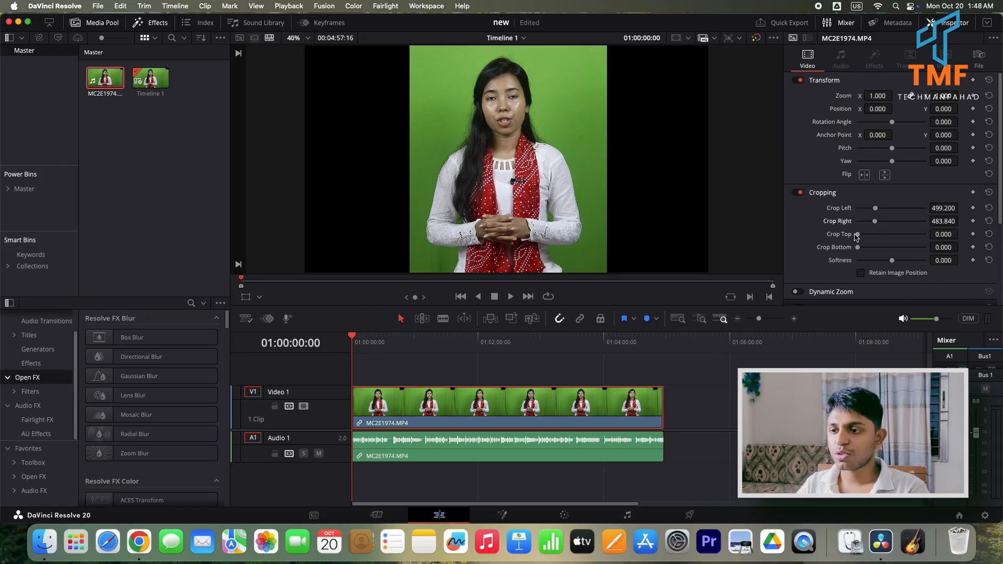
key(super+s)
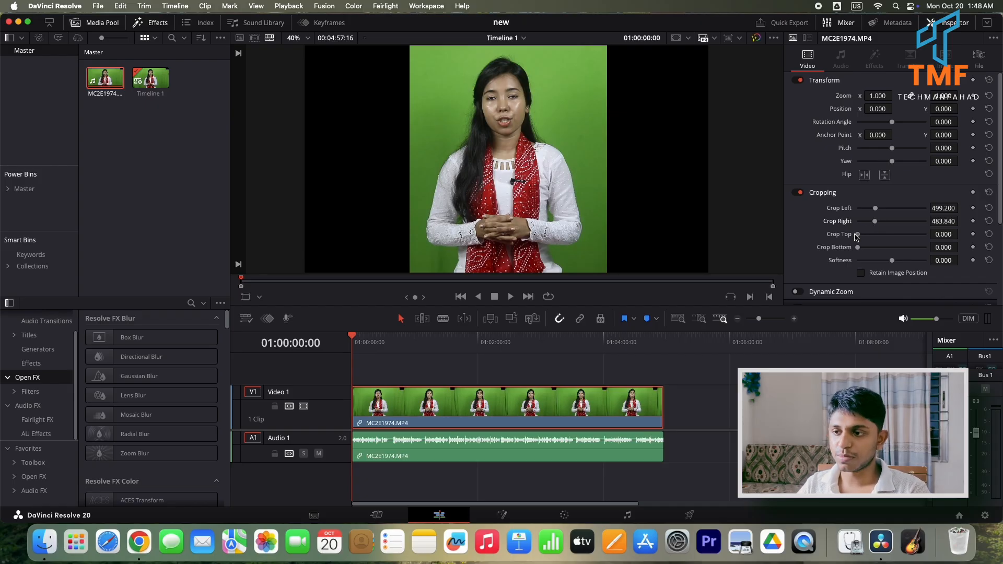
Crop the clip's top by about 8.64, save the project, and reset the crop softness after trying a higher value.
drag(857, 237, 856, 238)
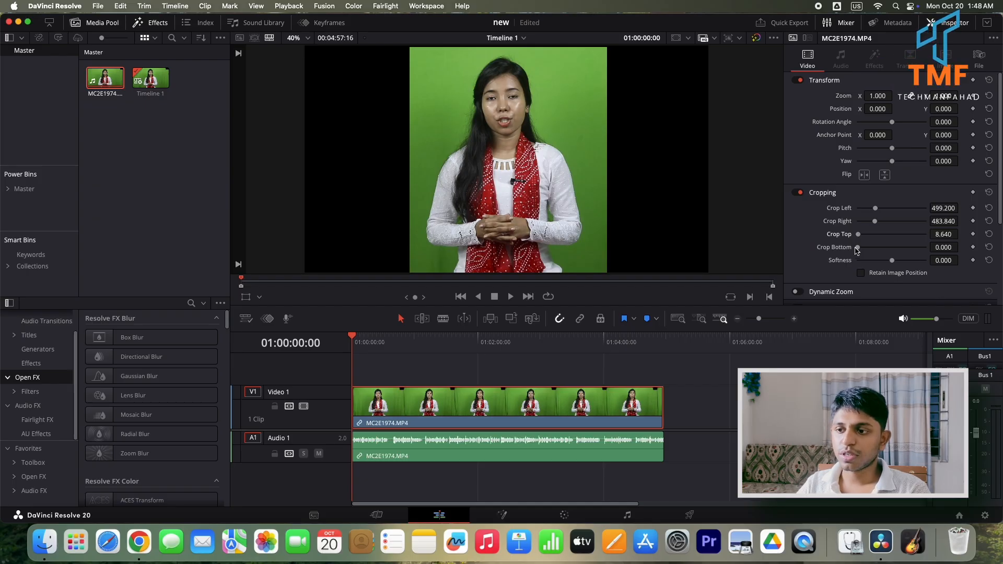
key(super+s)
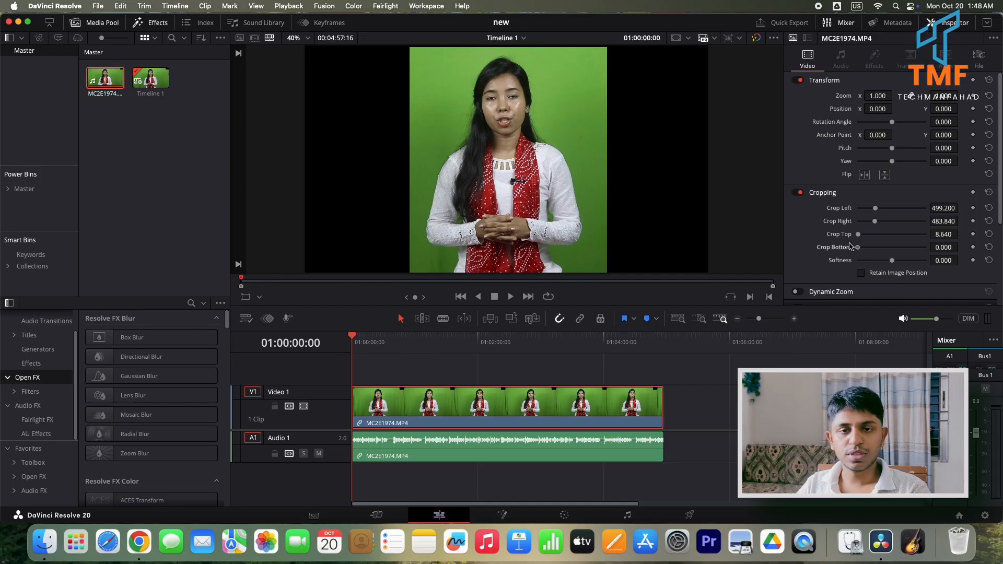
mouse_move(892, 261)
mouse_down()
mouse_move(904, 260)
mouse_move(895, 260)
mouse_up()
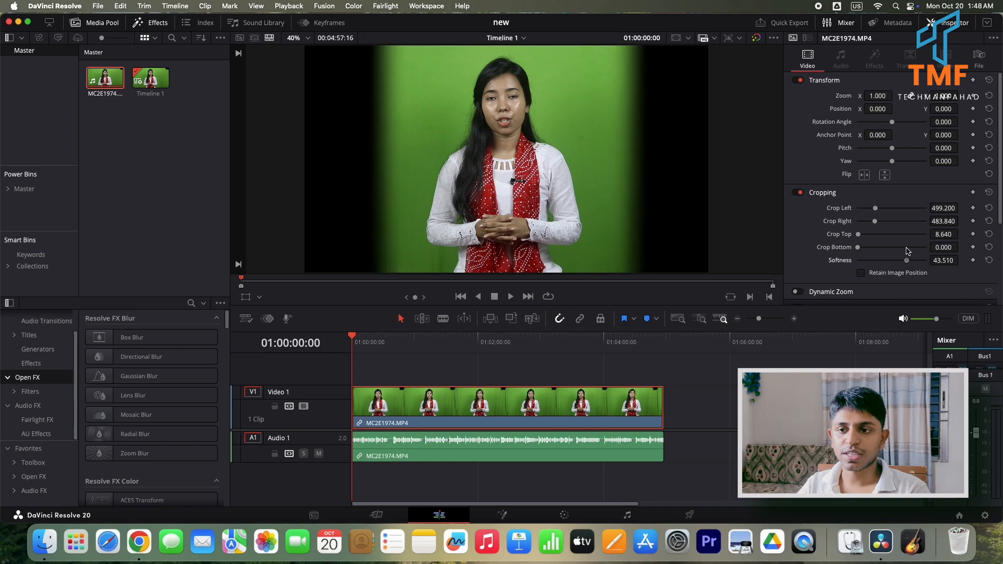
double_click(841, 261)
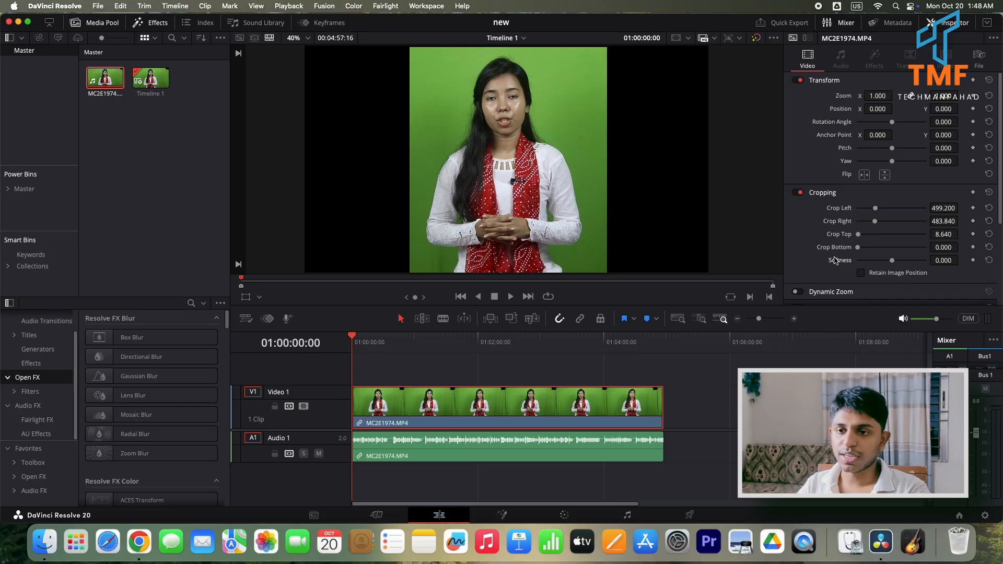
Find the 3D Keyer effect by searching for "3d" and apply it to the clip on Video 1.
key(super+shift+a)
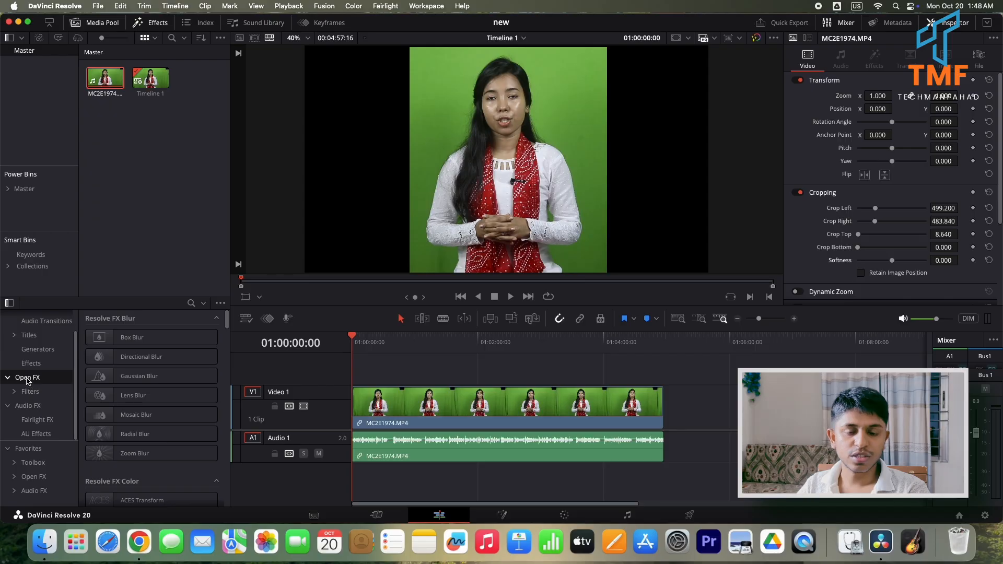
click(191, 303)
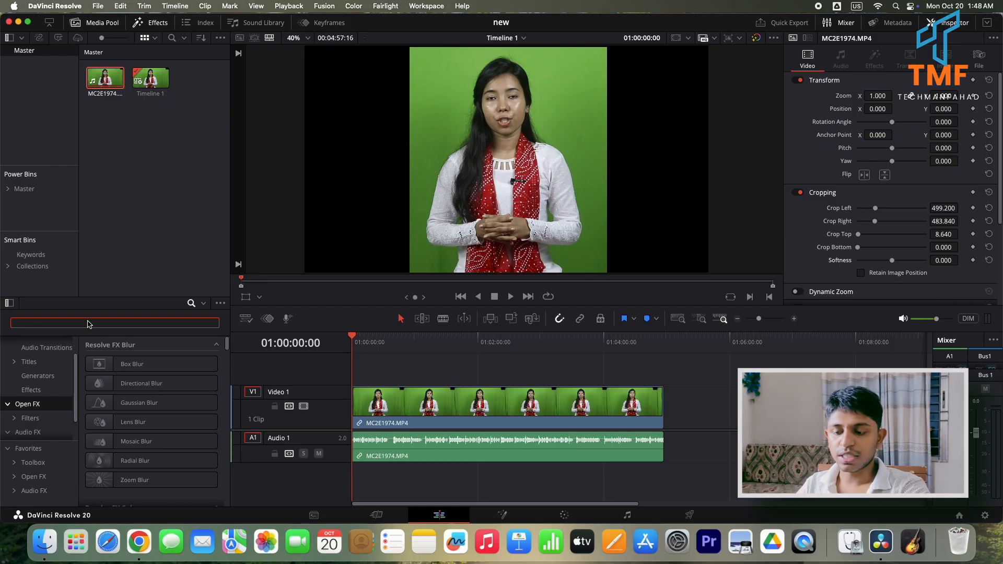
text(3d)
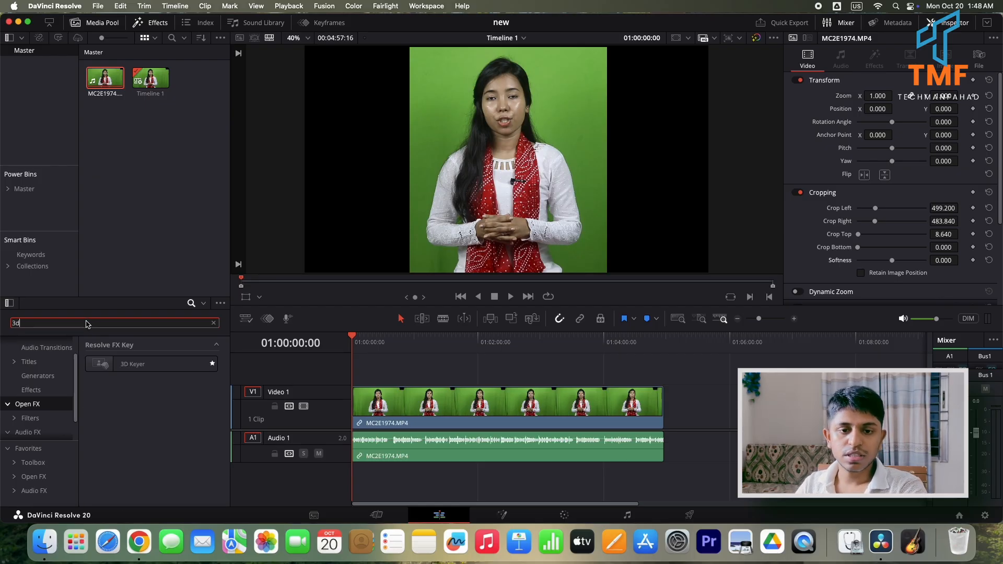
drag(114, 365, 388, 400)
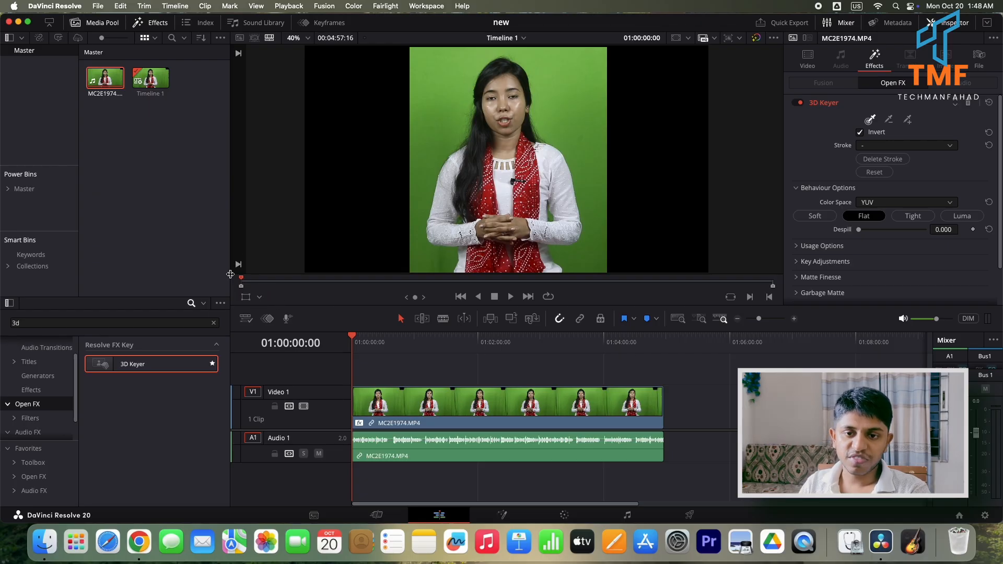
Enable the Open FX Overlay in the viewer and key out the green background with a 3D Keyer pick stroke across it.
click(247, 298)
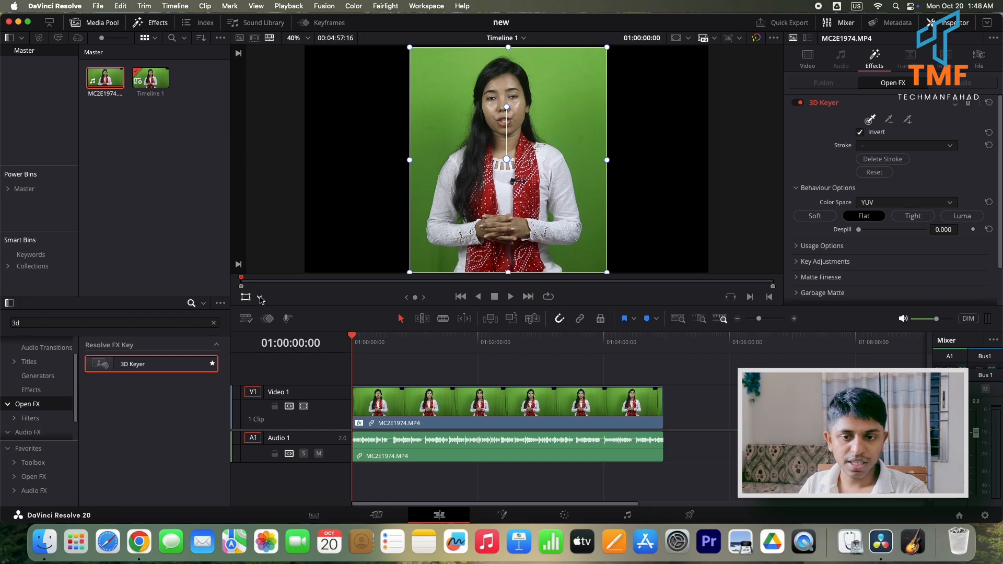
click(260, 297)
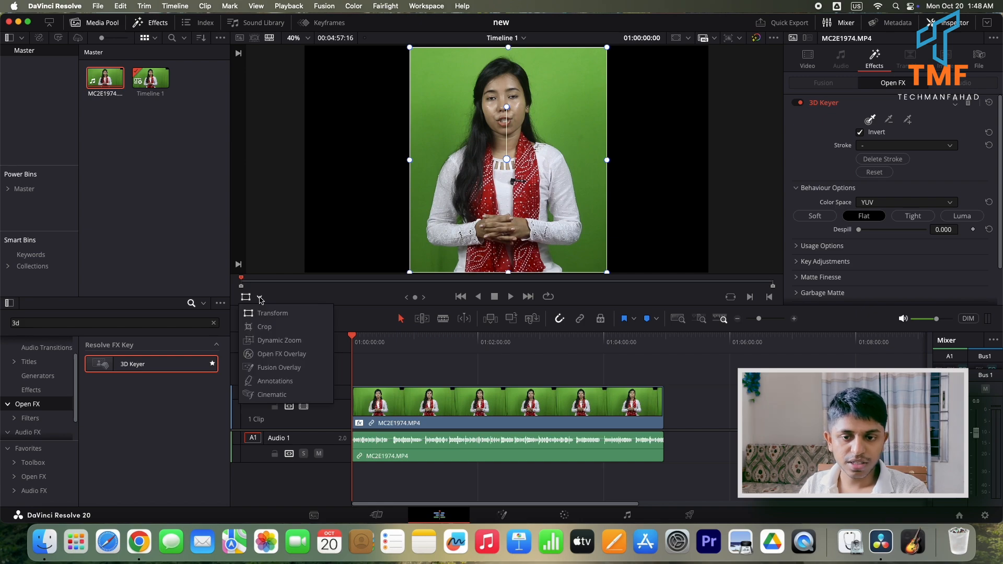
click(258, 355)
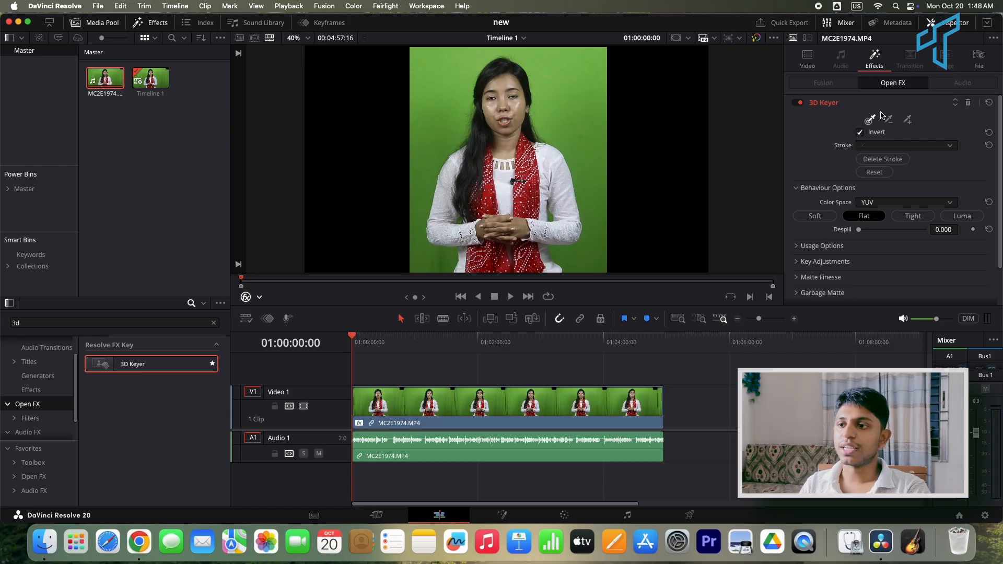
click(870, 118)
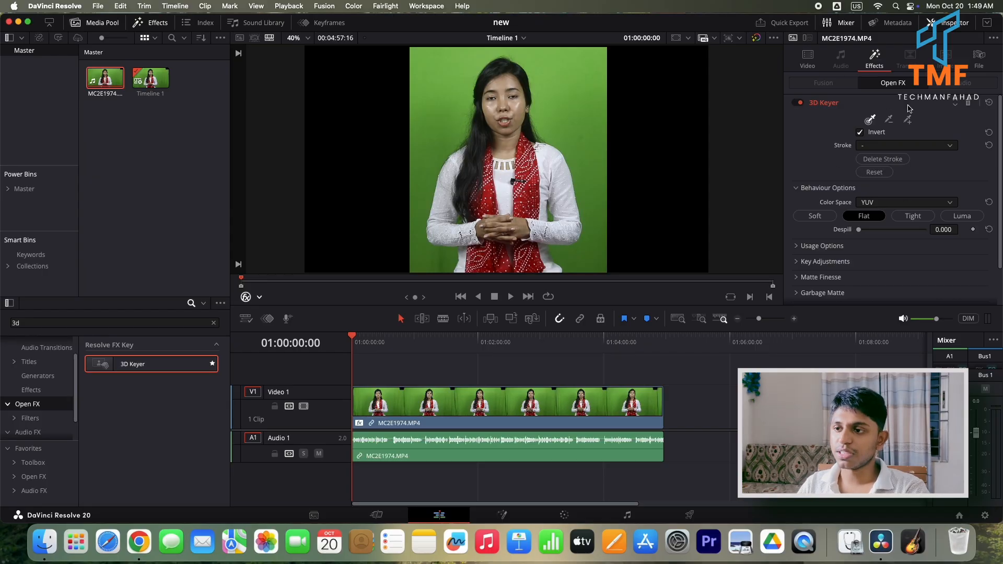
click(871, 119)
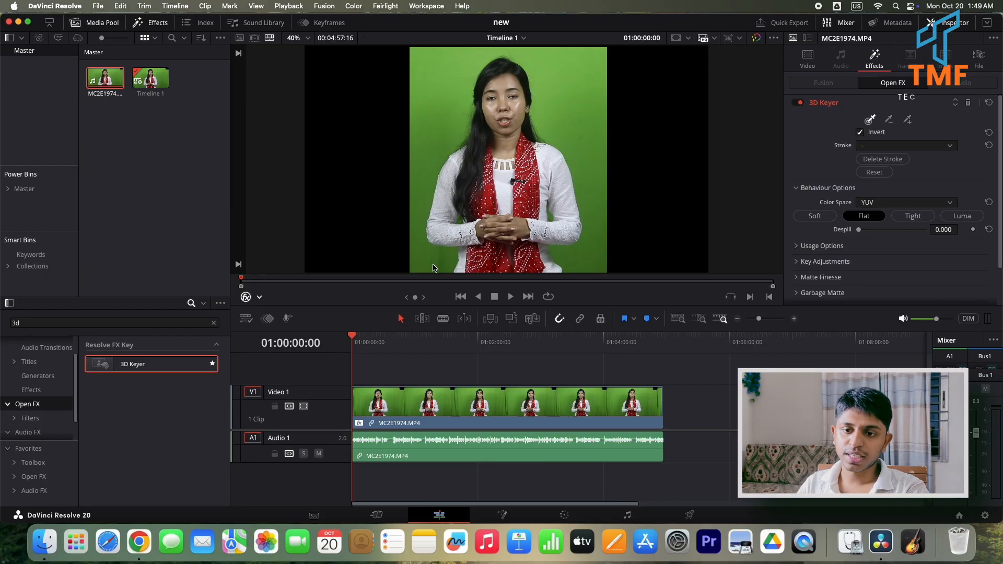
mouse_move(433, 268)
mouse_down()
mouse_move(423, 178)
mouse_move(436, 90)
mouse_move(458, 68)
mouse_move(496, 52)
mouse_move(538, 60)
mouse_move(567, 86)
mouse_move(586, 191)
mouse_up()
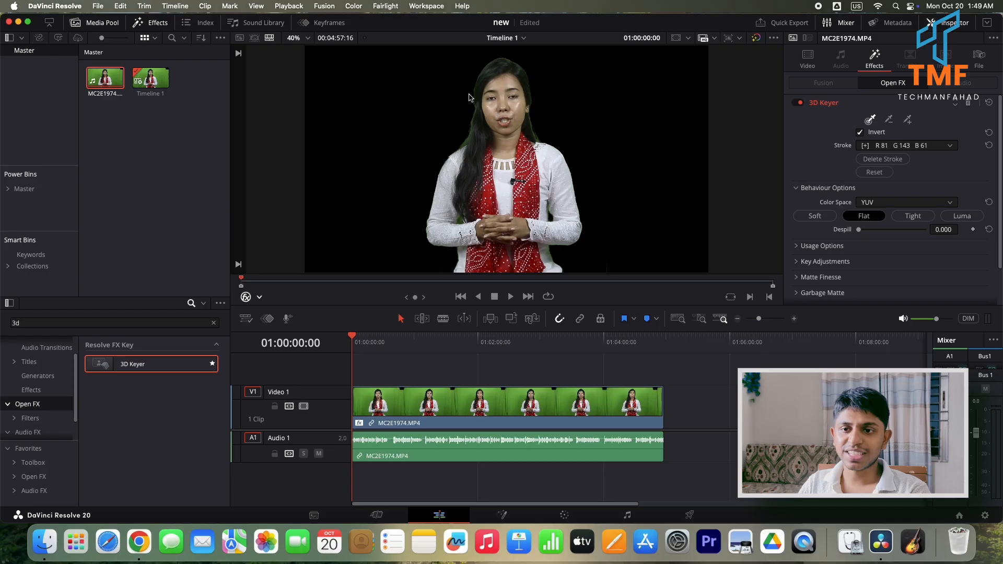
Set the 3D Keyer's Despill to 1.000 to remove the green fringe around the presenter.
scroll(468, 94, up, 3)
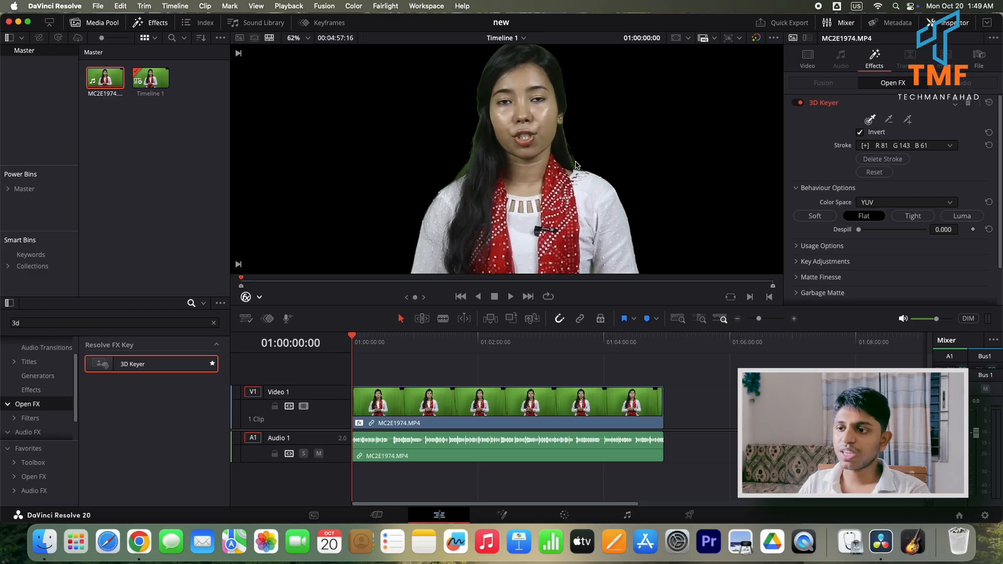
drag(842, 235, 924, 230)
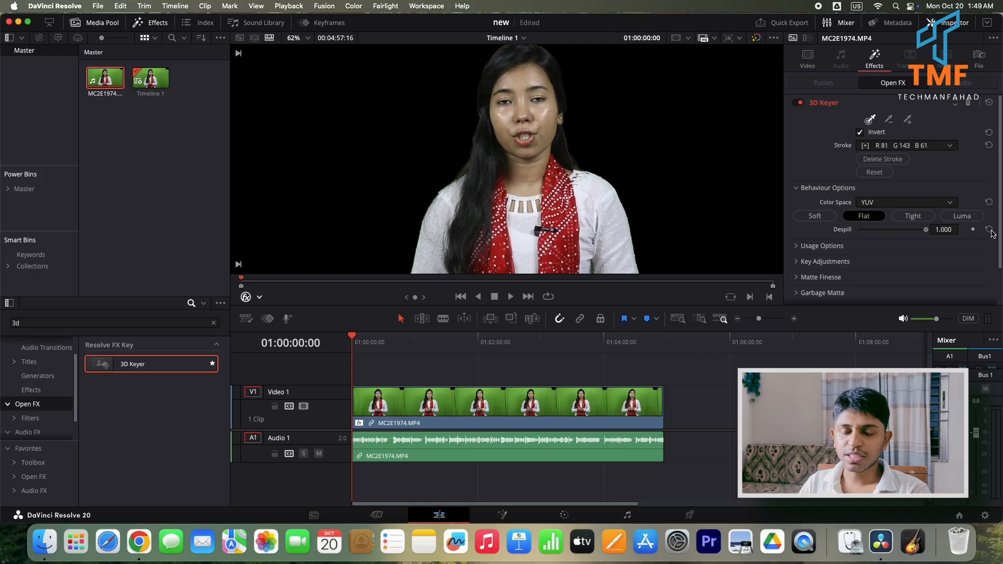
click(296, 41)
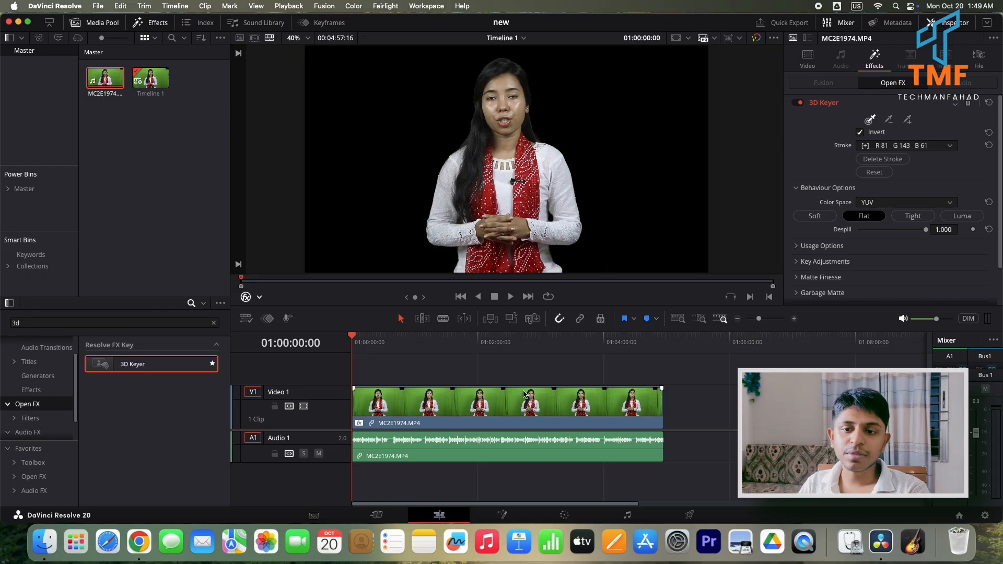
Move the keyed clip to a new track above Video 1 and place the virtual TV studio backdrop from the buleting power bin on Video 1.
drag(393, 409, 393, 389)
click(401, 408)
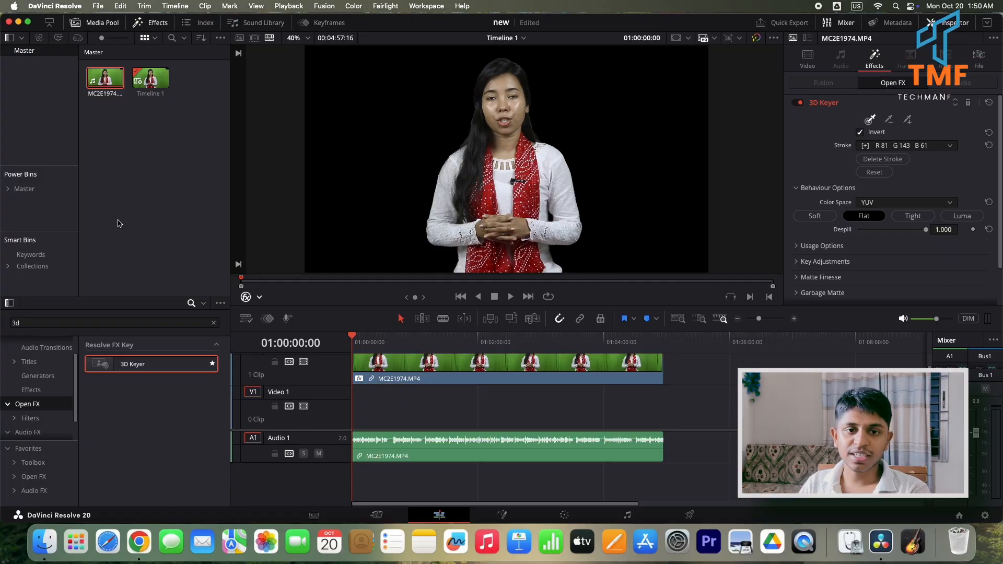
click(26, 194)
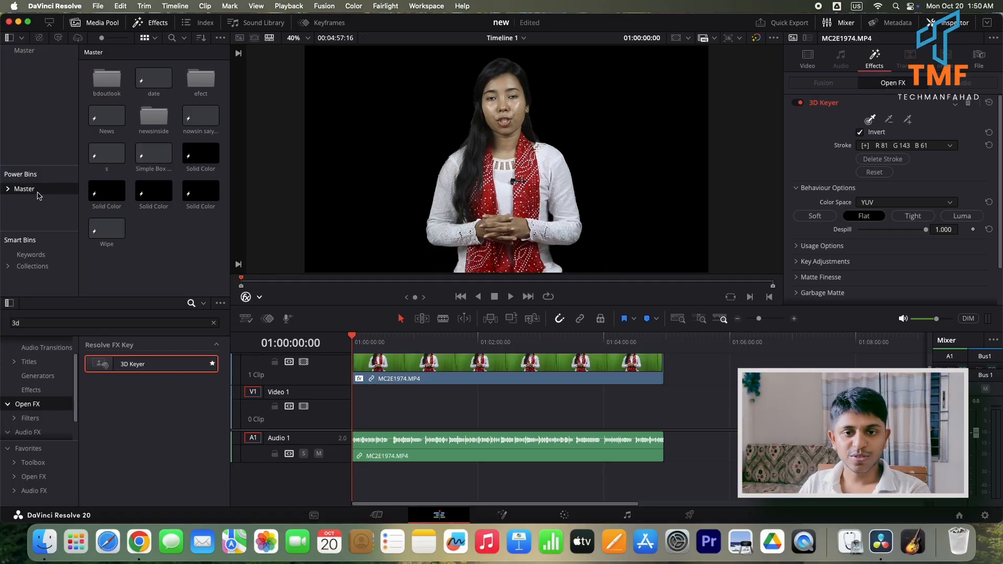
double_click(107, 78)
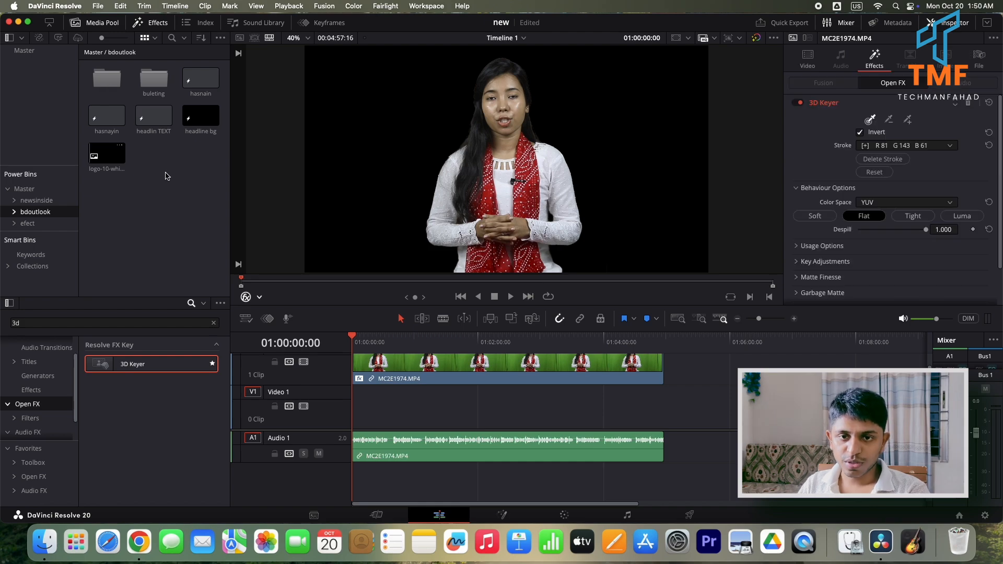
double_click(154, 78)
drag(111, 157, 360, 408)
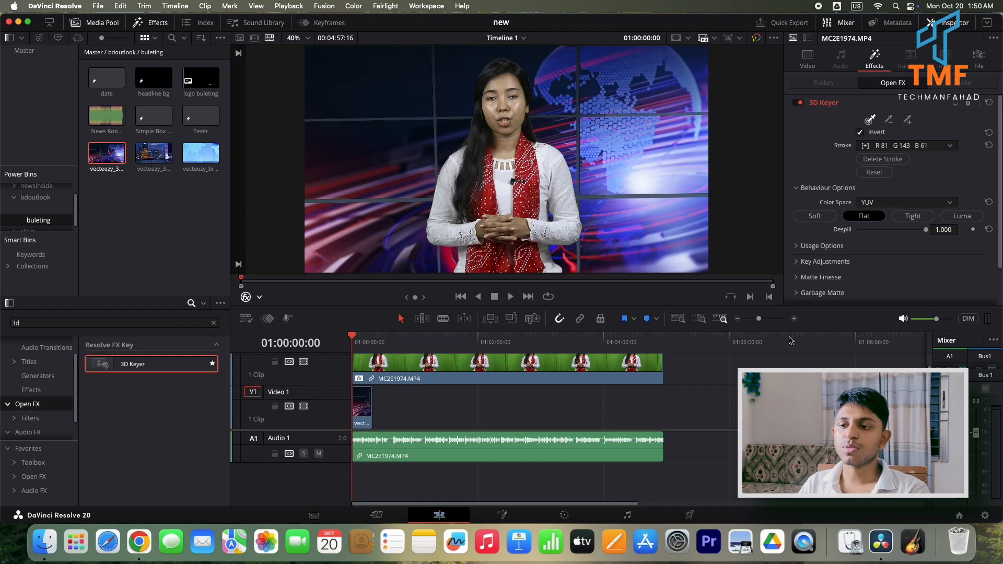
Try to extend the end of the studio backdrop clip on Video 1.
click(793, 319)
click(794, 319)
click(794, 318)
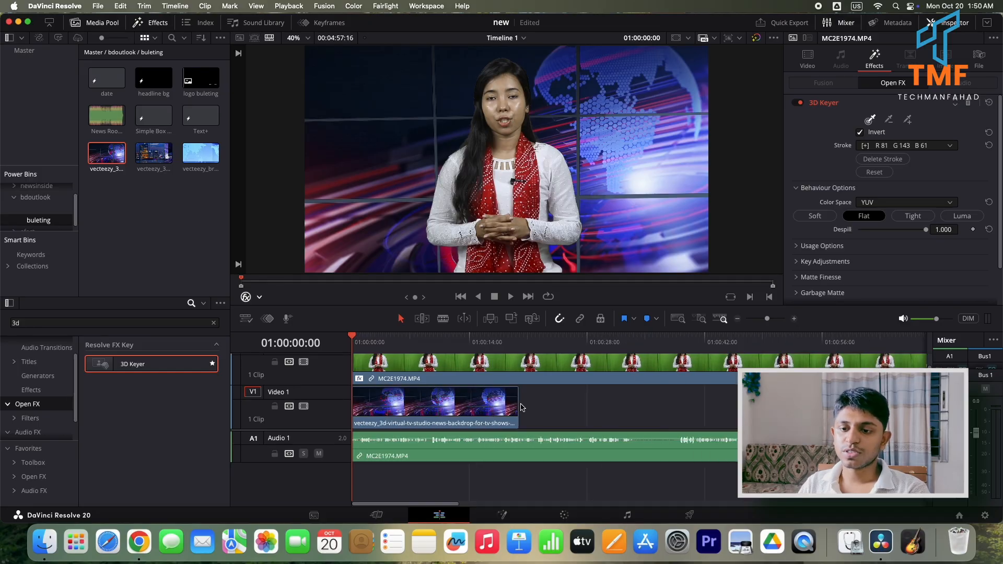
drag(518, 407, 544, 409)
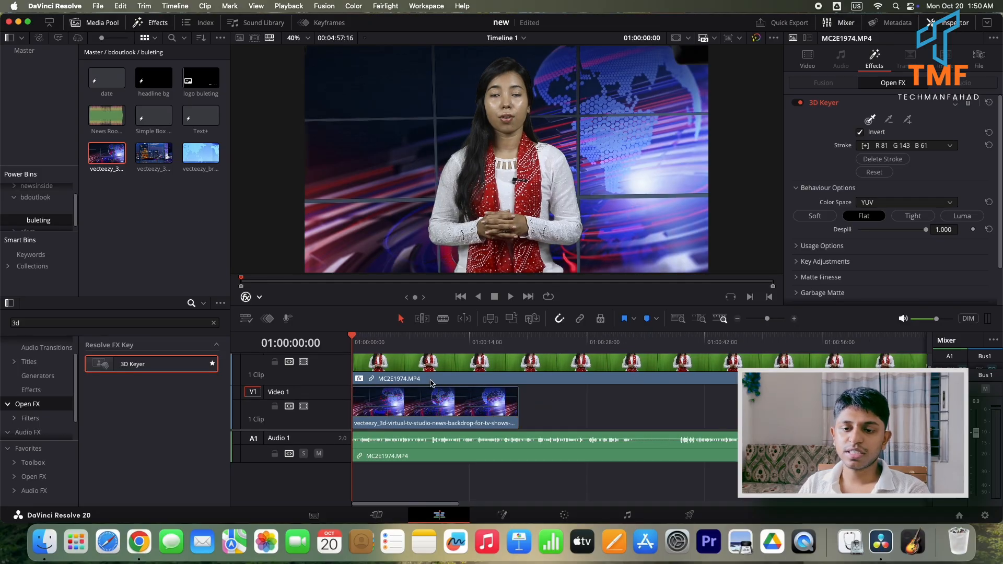
Move the playhead to 01:00:03:18 and mute the timeline's playback audio.
click(411, 403)
drag(378, 343, 382, 340)
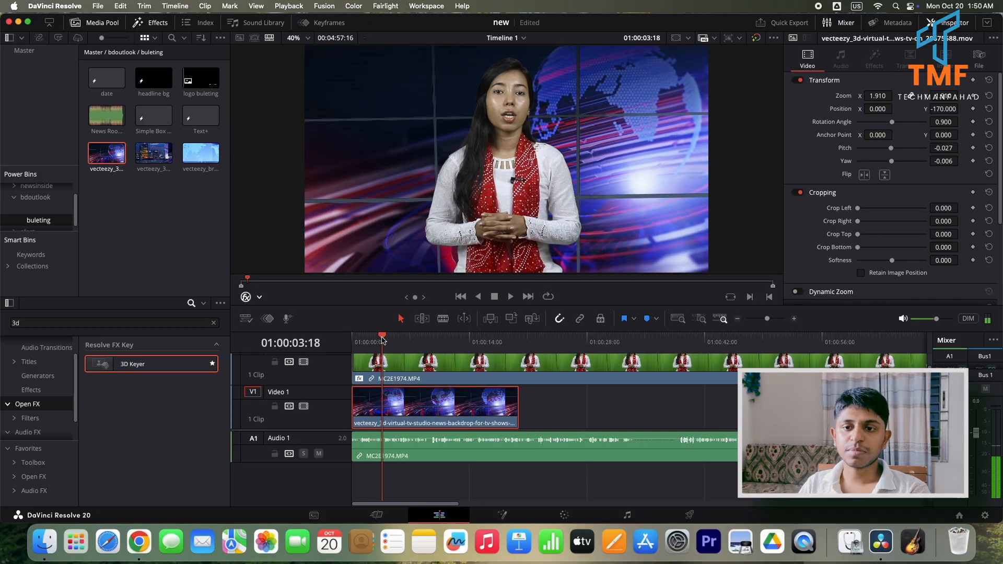
click(903, 319)
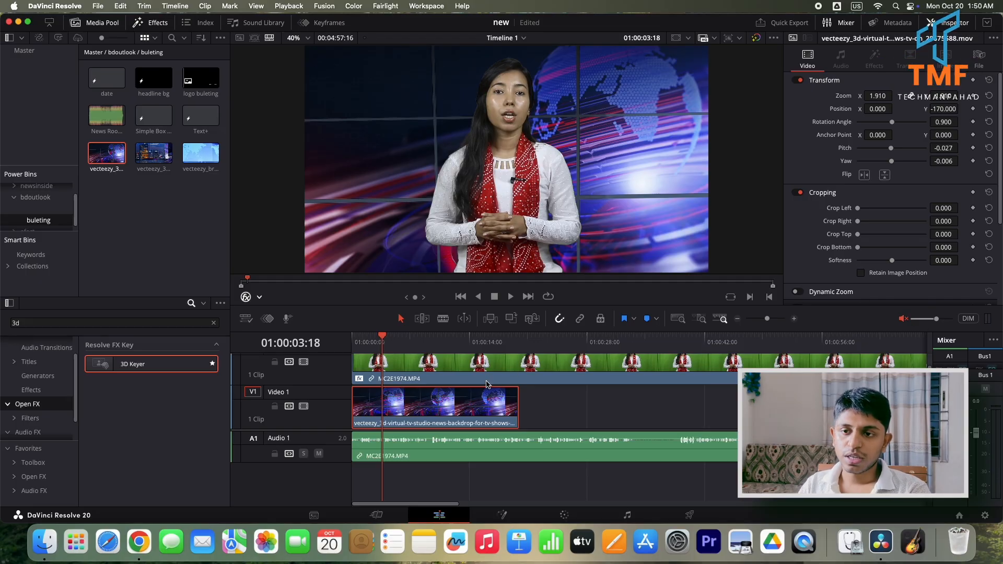
click(558, 396)
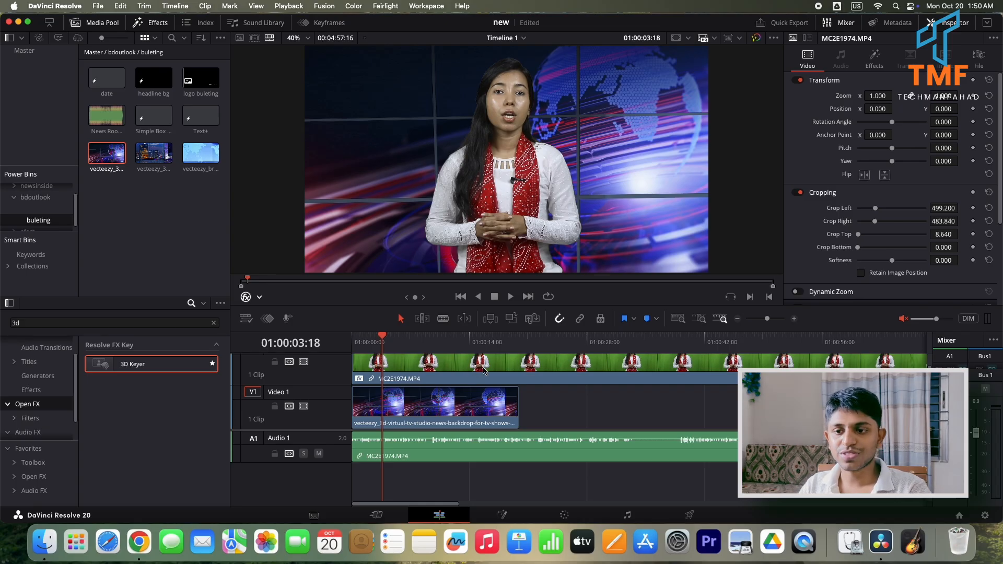
click(509, 375)
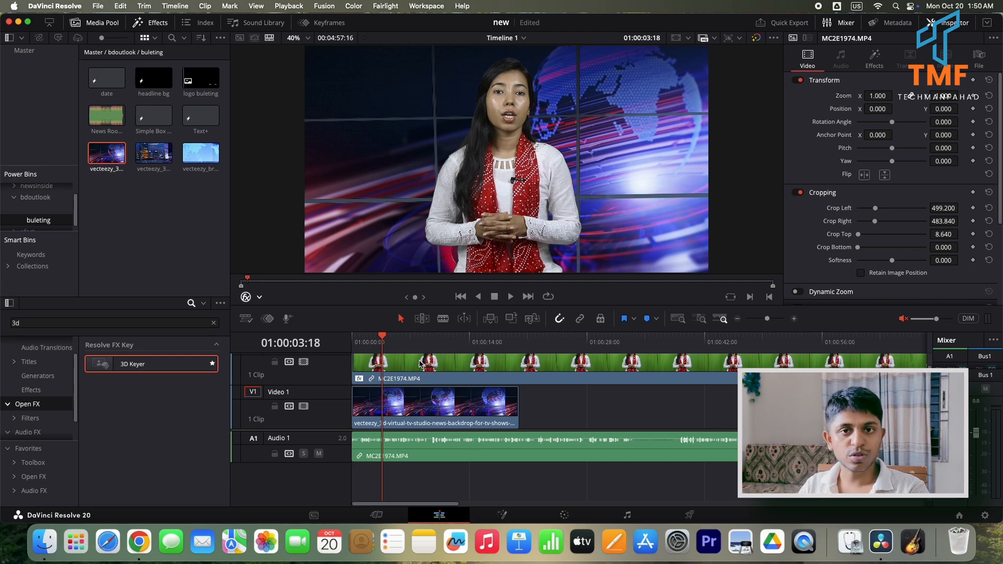
Raise the volume of the presenter's audio clip on Audio 1.
click(442, 448)
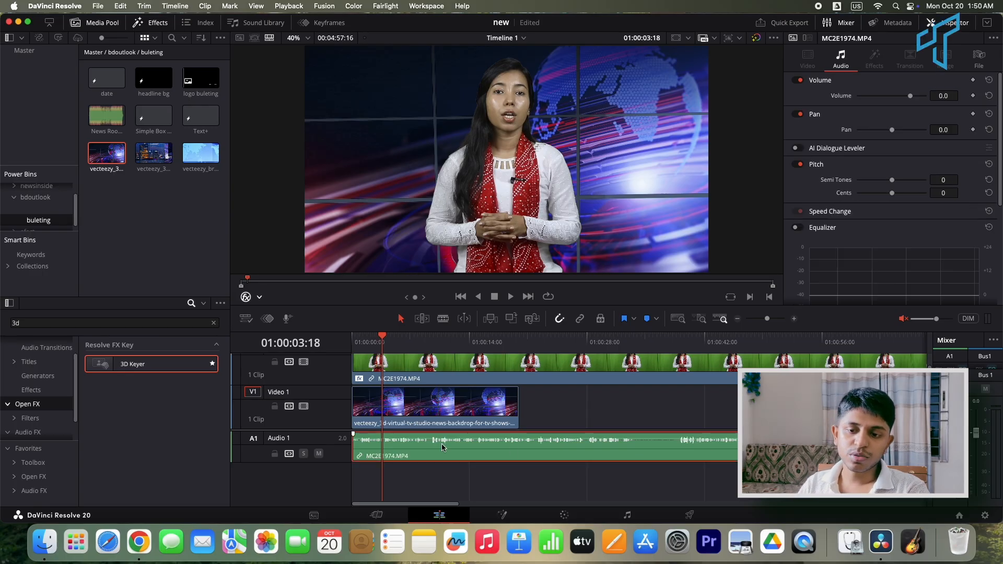
click(793, 319)
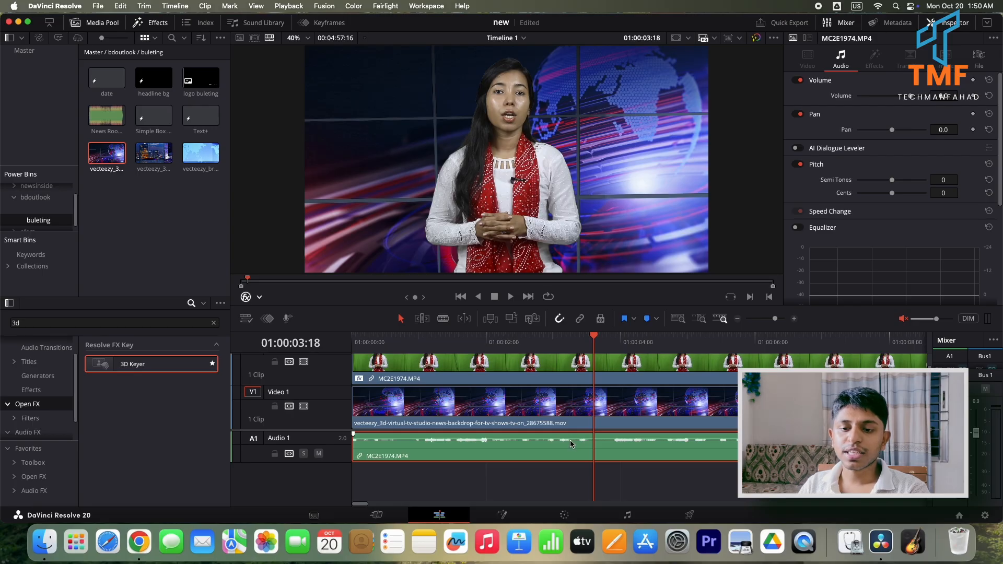
click(636, 471)
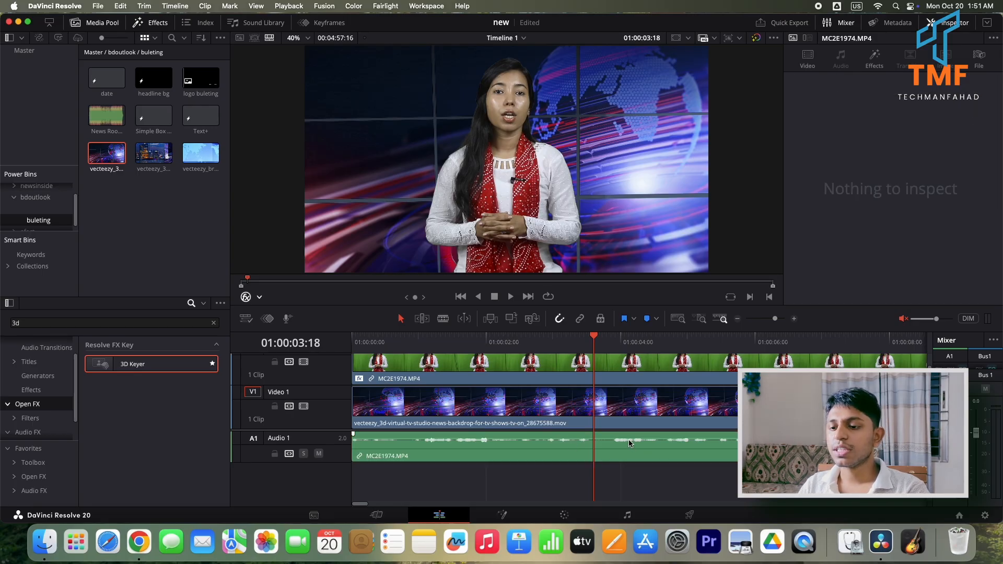
click(634, 440)
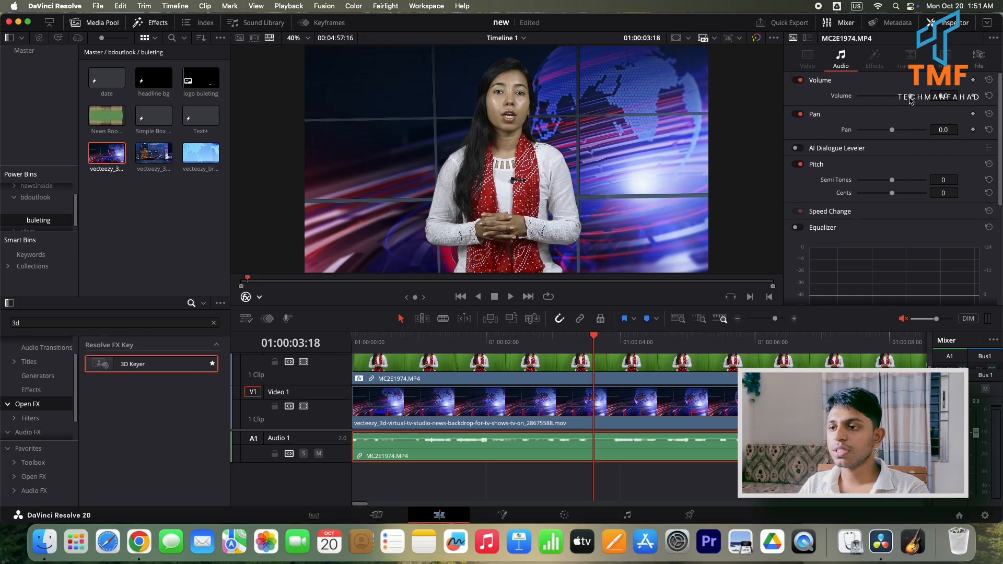
drag(912, 97, 918, 97)
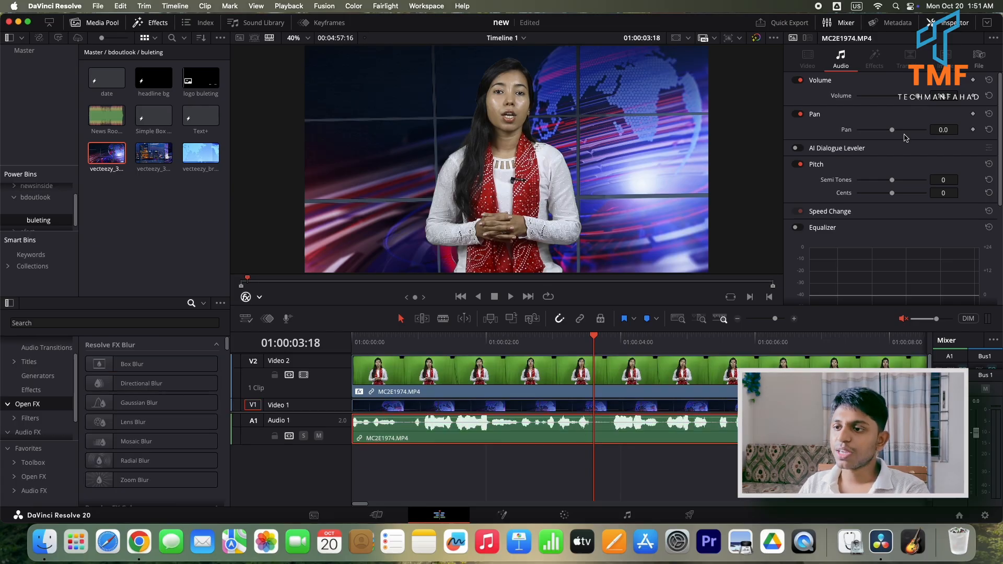
drag(917, 98, 917, 96)
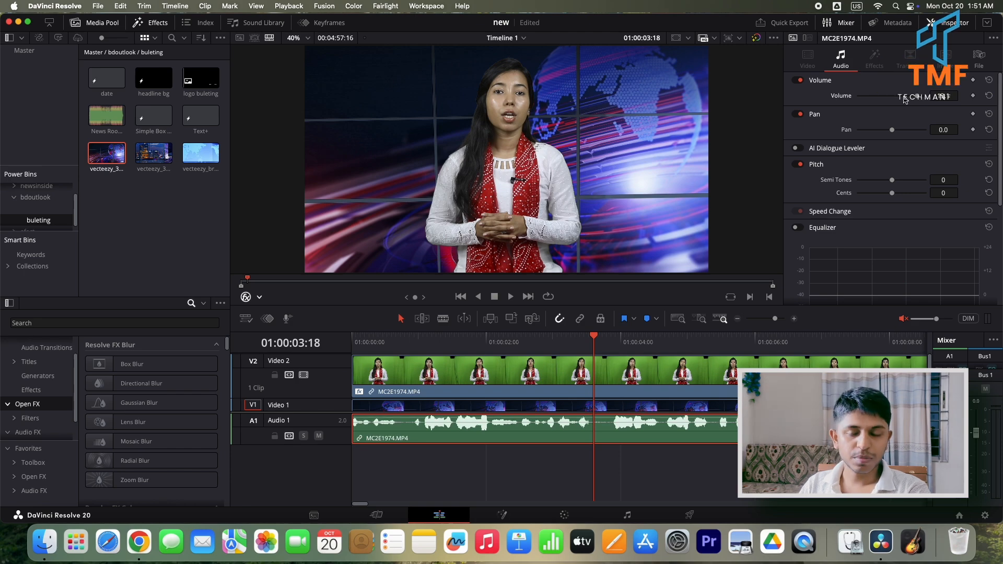
click(428, 476)
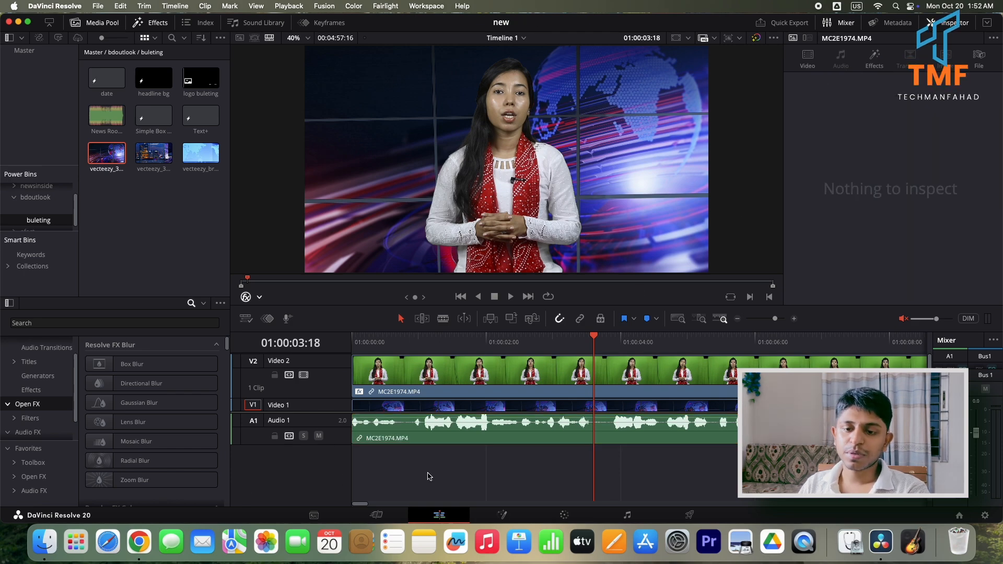
Play a short stretch of the timeline from 01:00:03:18 to preview the presenter over the studio backdrop.
key(space)
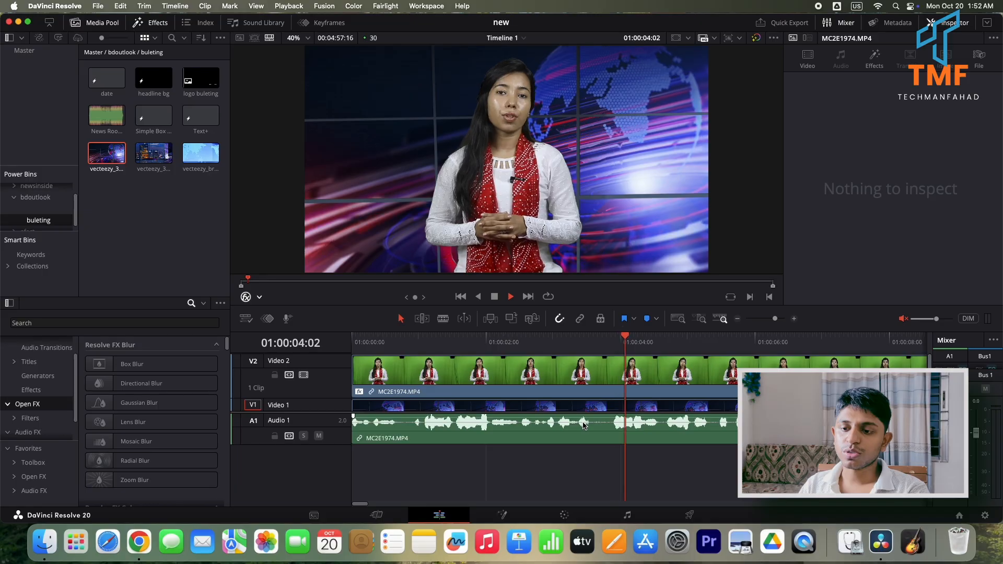
key(space)
click(738, 319)
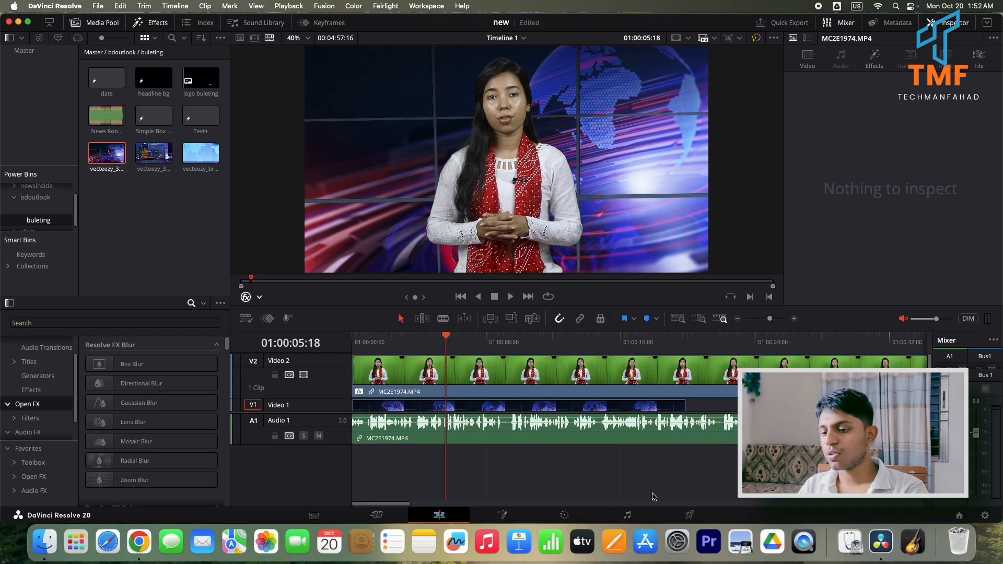
Examine the Dynamics settings of Audio 1 on the Fairlight page and return to the Edit page.
click(627, 515)
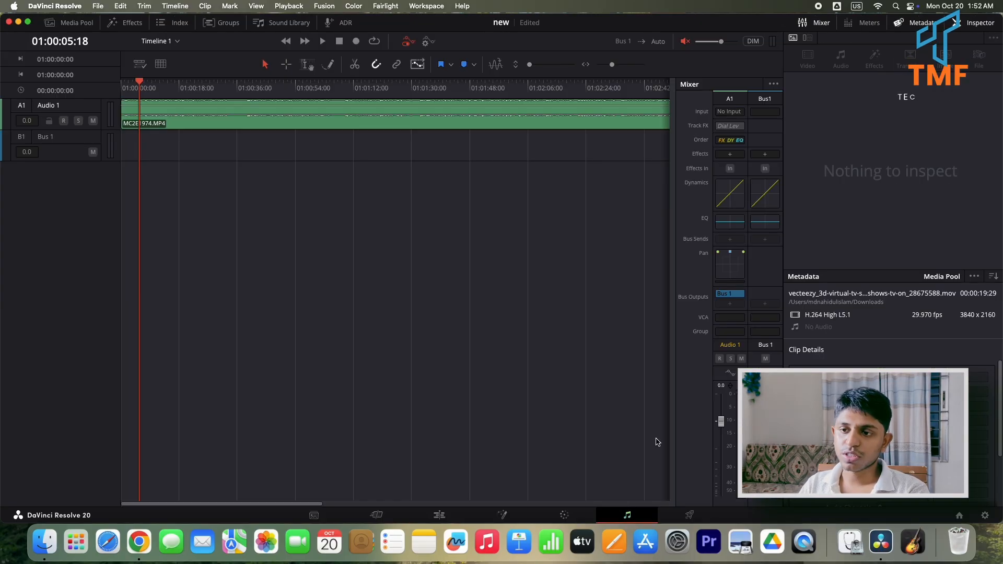
double_click(733, 197)
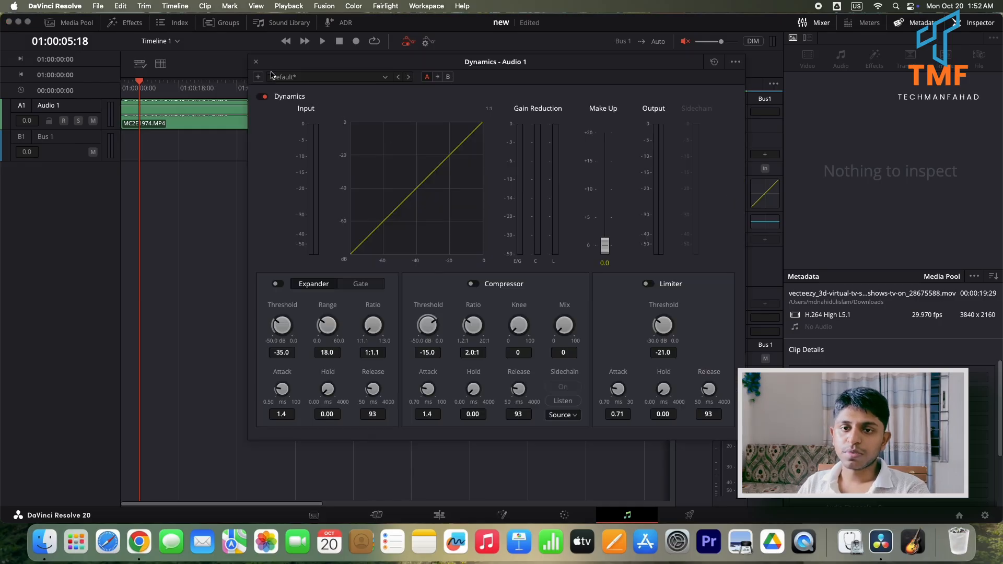
click(256, 62)
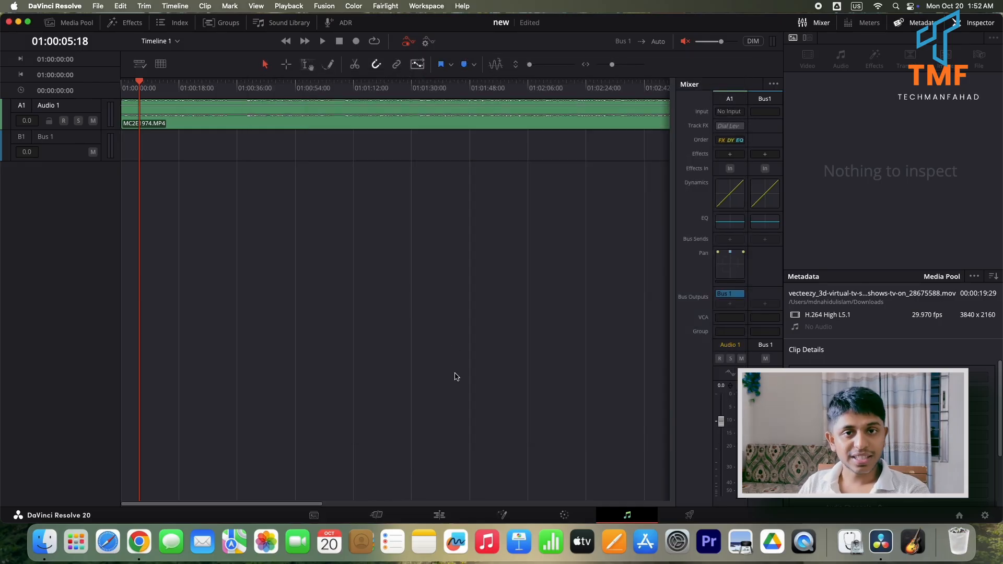
click(439, 514)
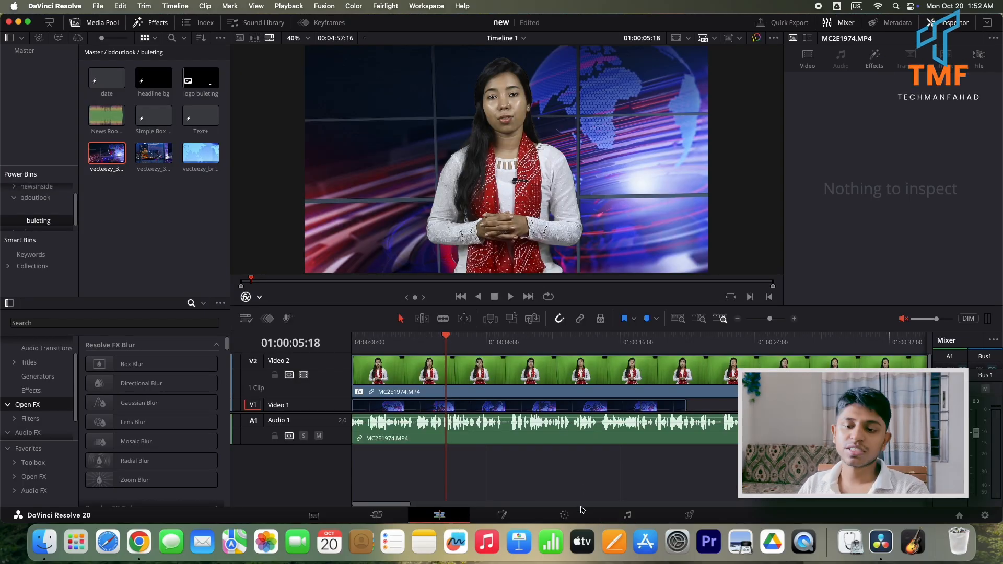
Look over the Color page's Log Wheels, Color Bars and grading palettes, and return to the Edit page.
click(566, 516)
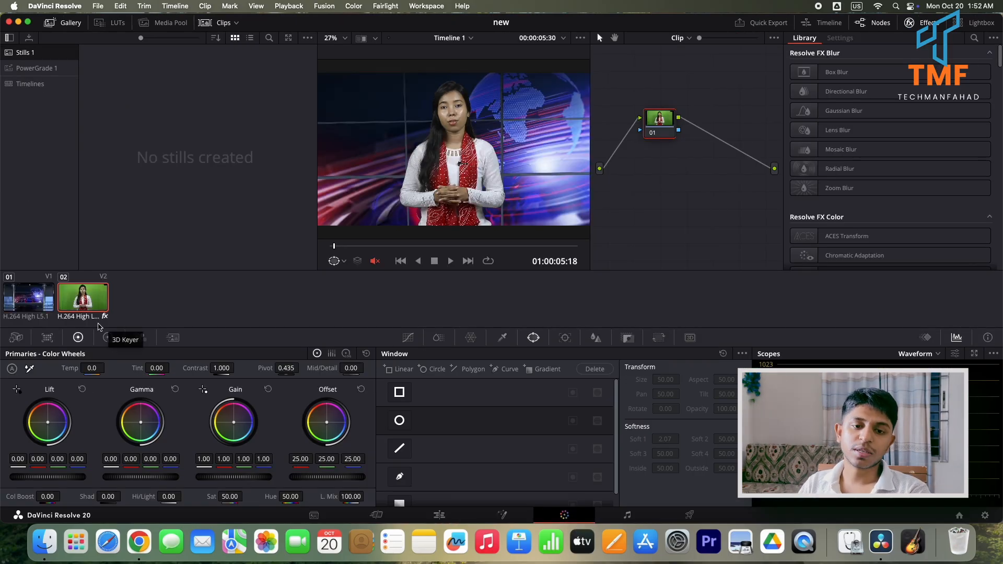
click(346, 353)
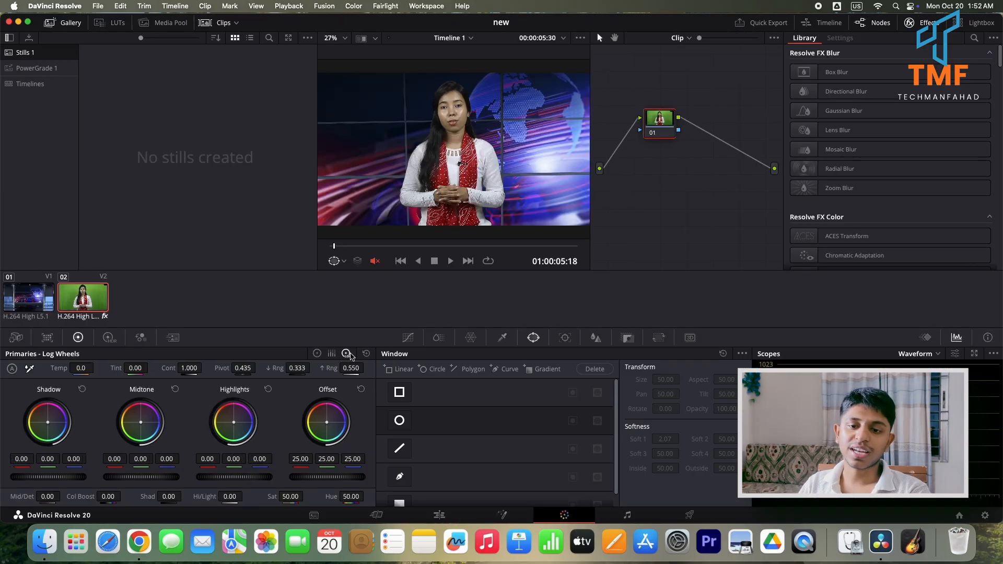
click(331, 354)
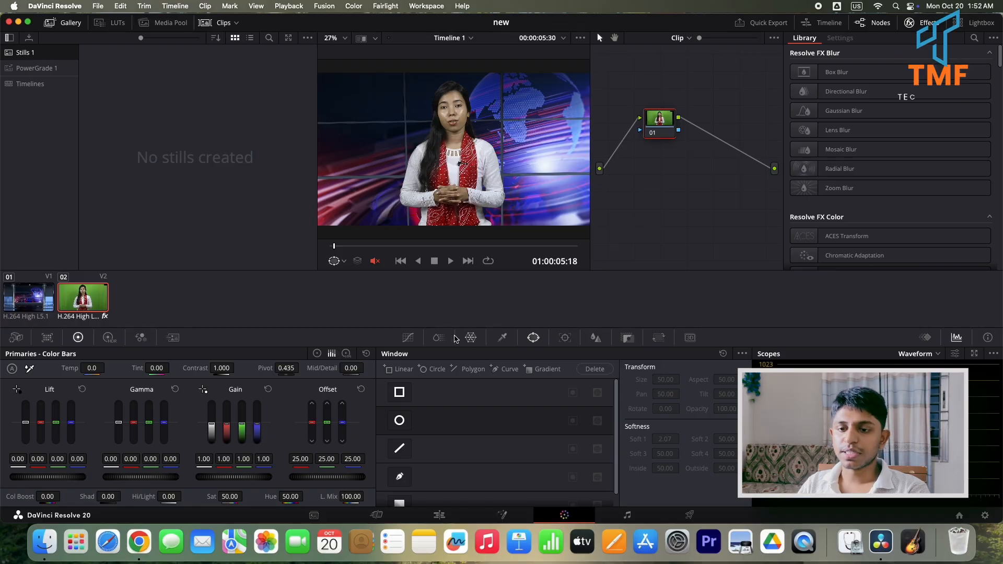
click(439, 337)
click(533, 338)
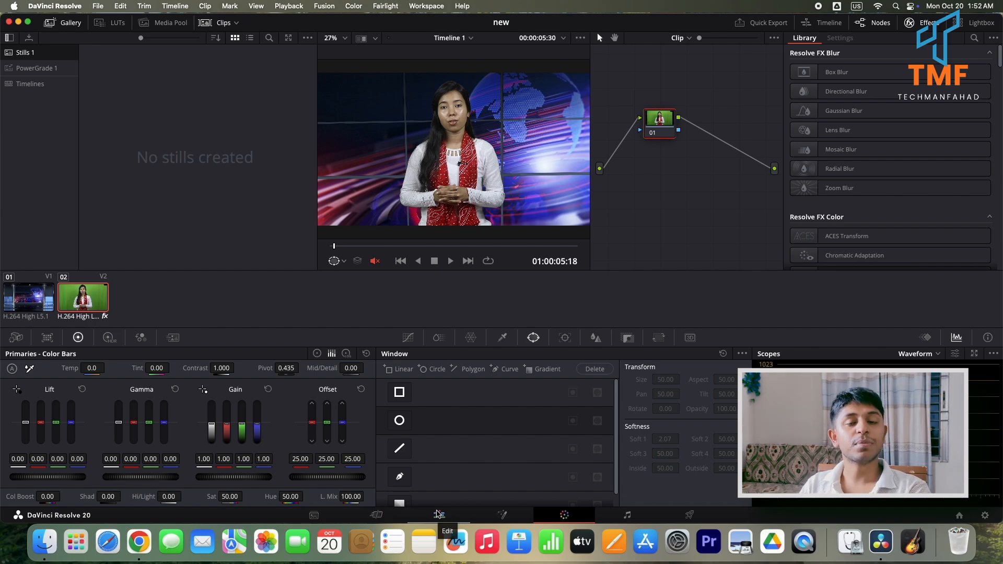
click(439, 515)
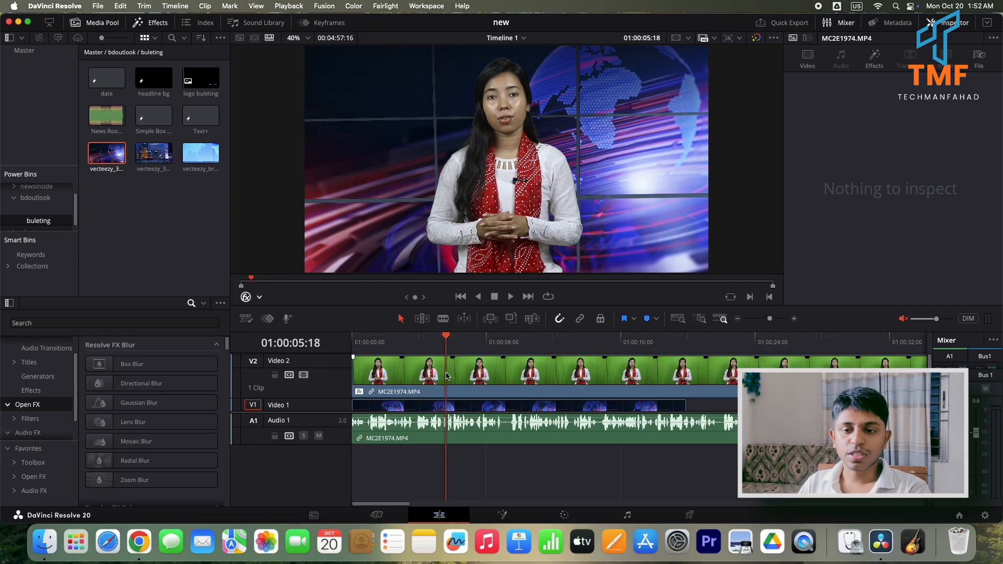
Split the presenter clip and its audio at 01:00:33:21 and 01:00:38:27 to isolate the silent section.
drag(446, 355, 736, 337)
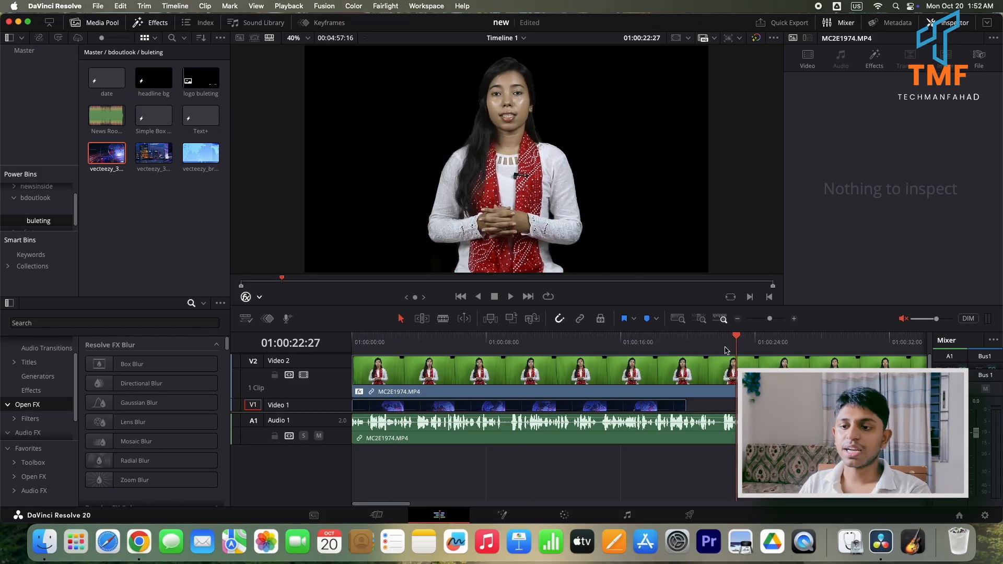
click(737, 319)
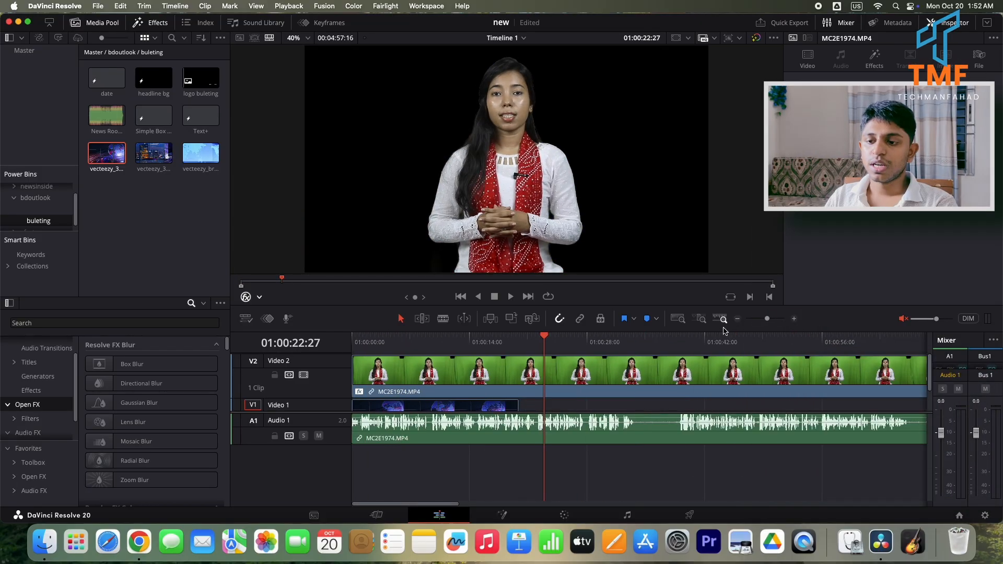
click(620, 349)
drag(620, 349, 628, 347)
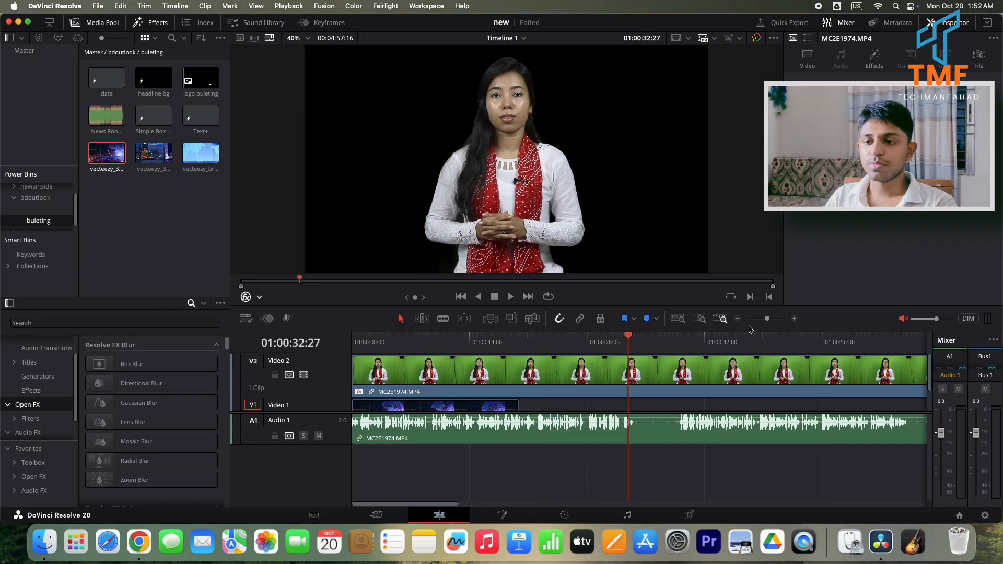
click(795, 319)
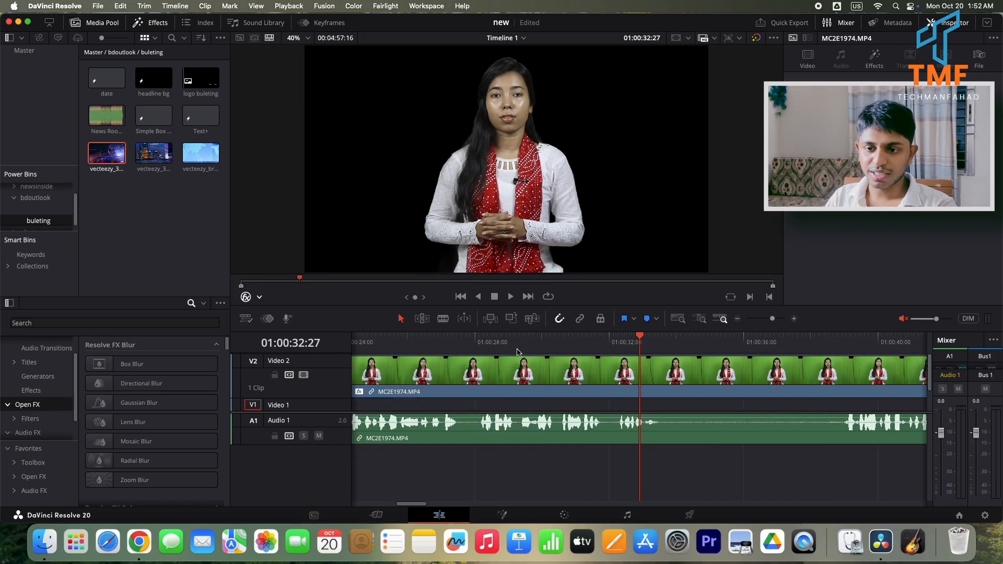
click(596, 344)
drag(640, 342, 666, 343)
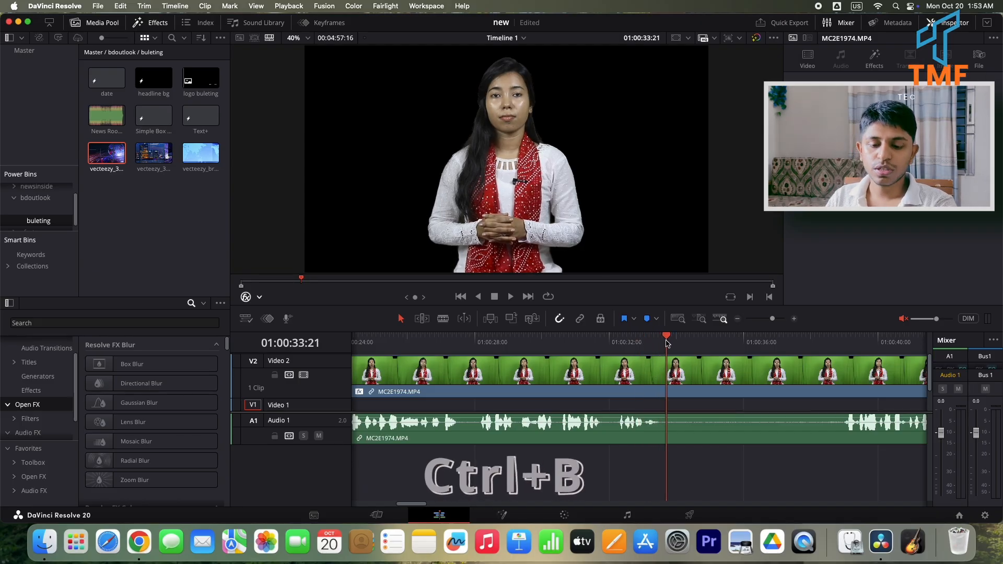
key(ctrl+b)
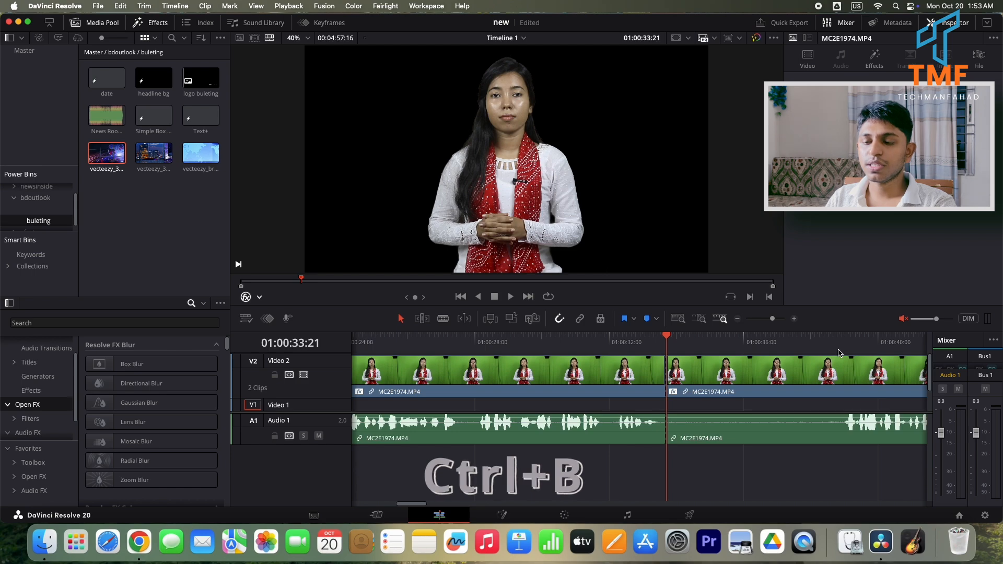
drag(836, 344, 841, 343)
key(ctrl+b)
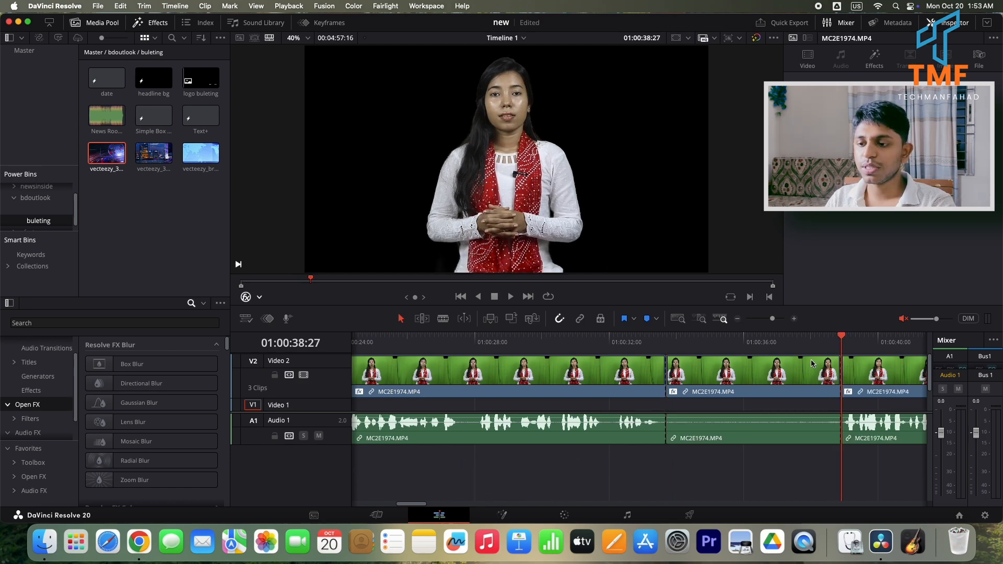
Try deleting only the video part of the silent section on Video 2, and undo the deletion.
click(773, 386)
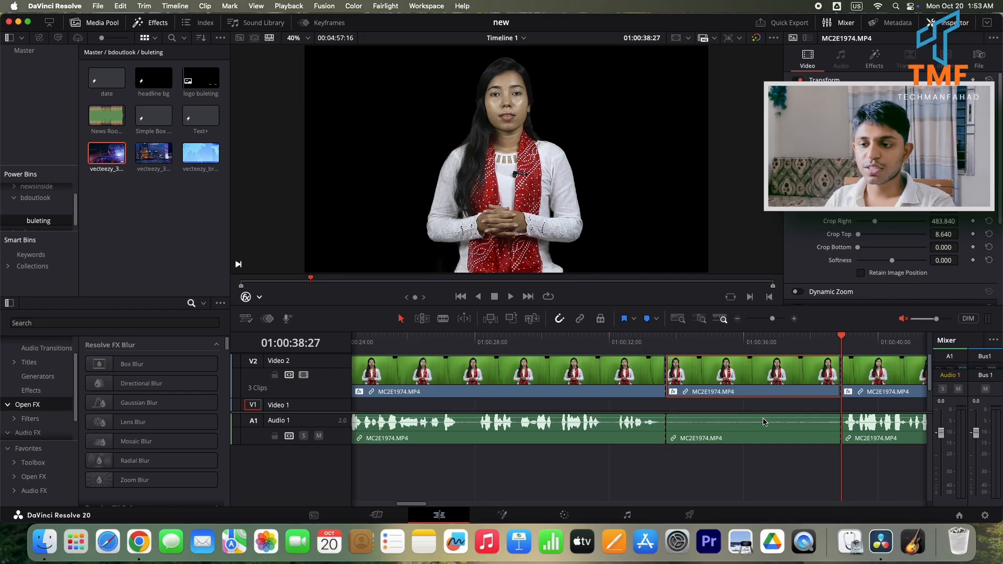
click(768, 432)
click(758, 466)
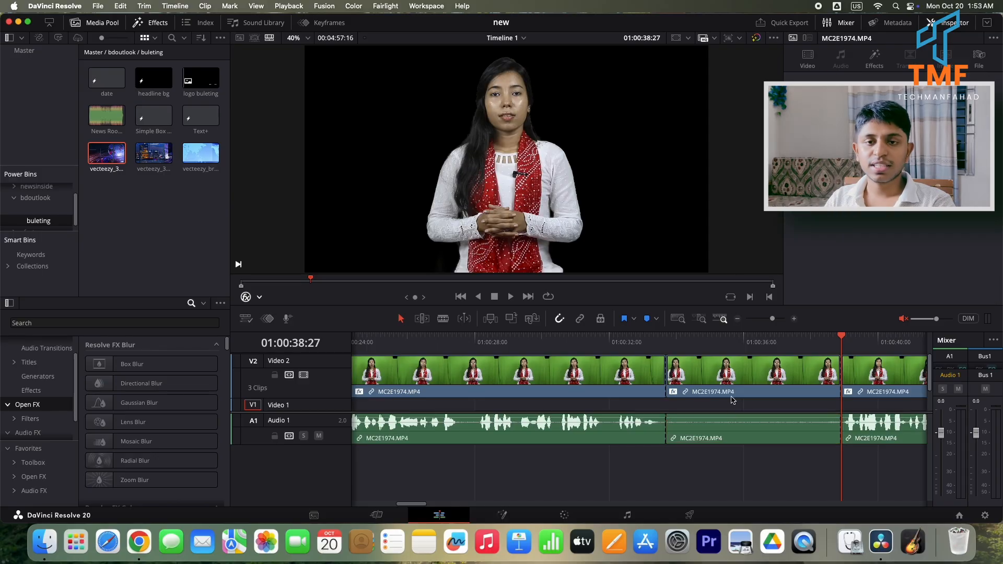
click(720, 362)
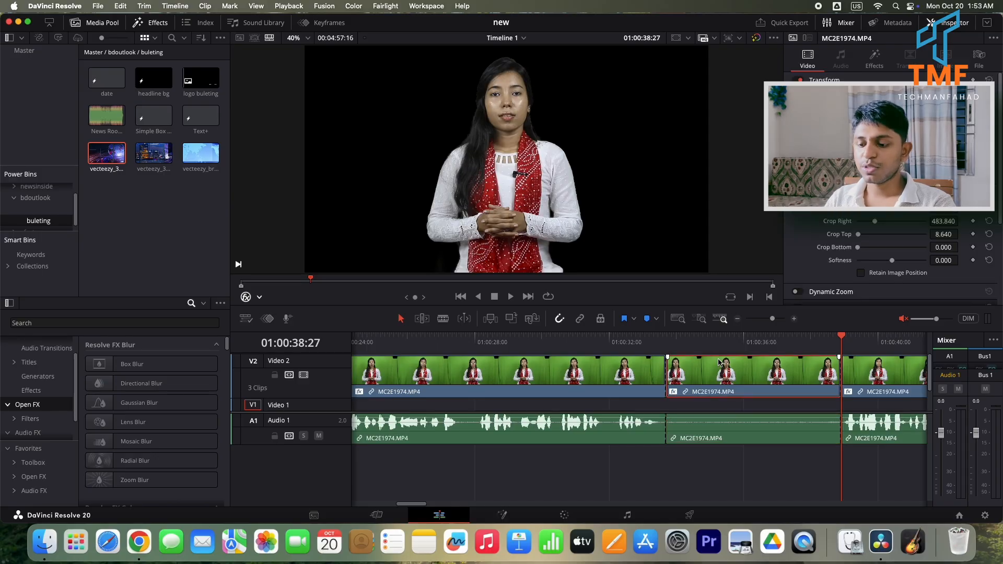
key(Delete)
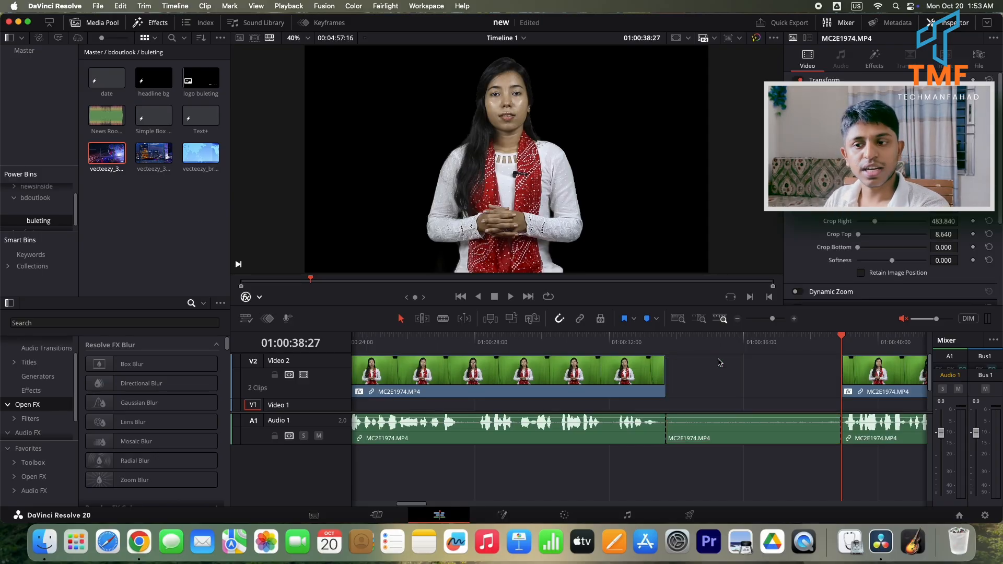
key(super+z)
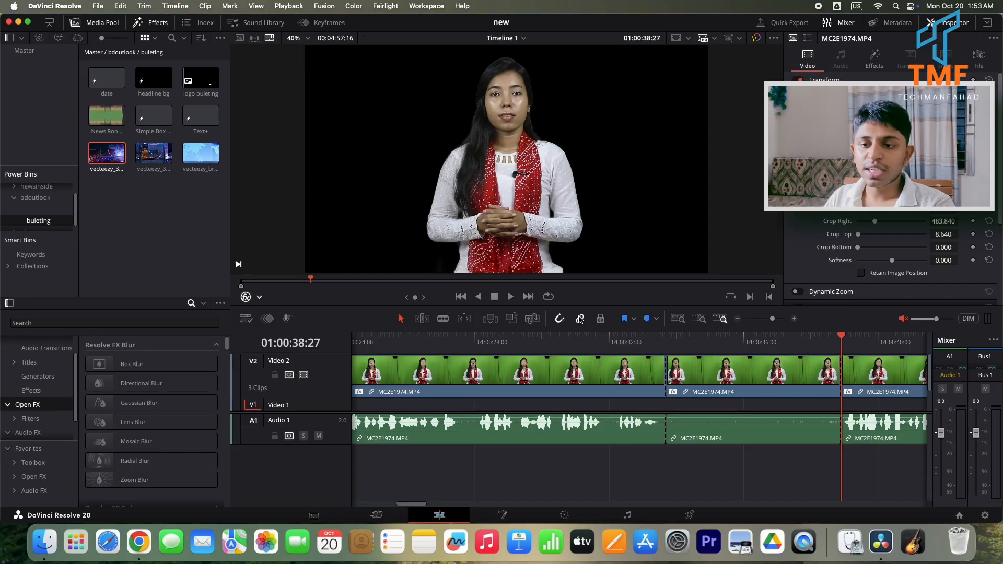
Turn linked selection back on and ripple-delete the silent section from 01:00:33:21 to 01:00:38:27 together with its audio.
click(580, 319)
click(726, 388)
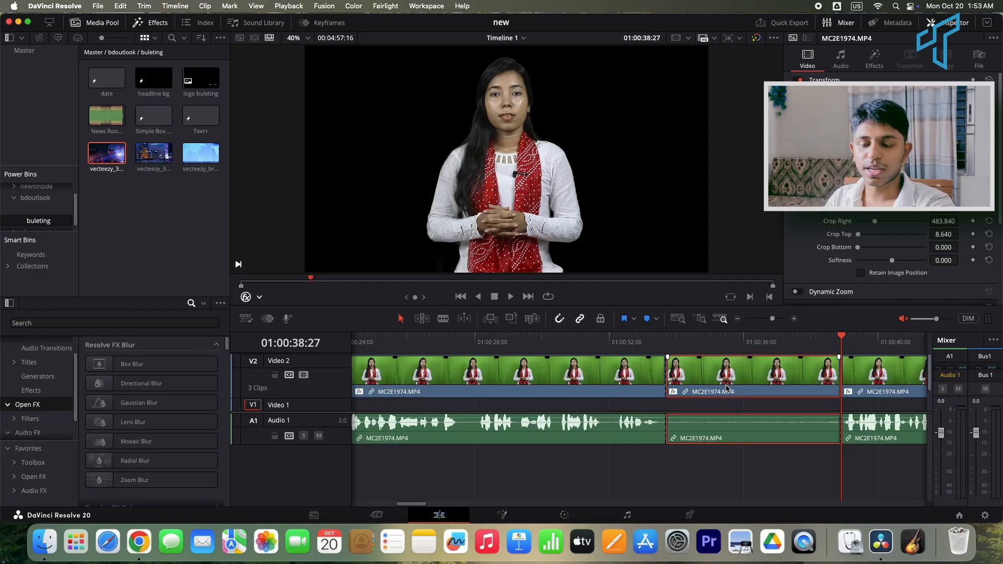
key(shift+BackSpace)
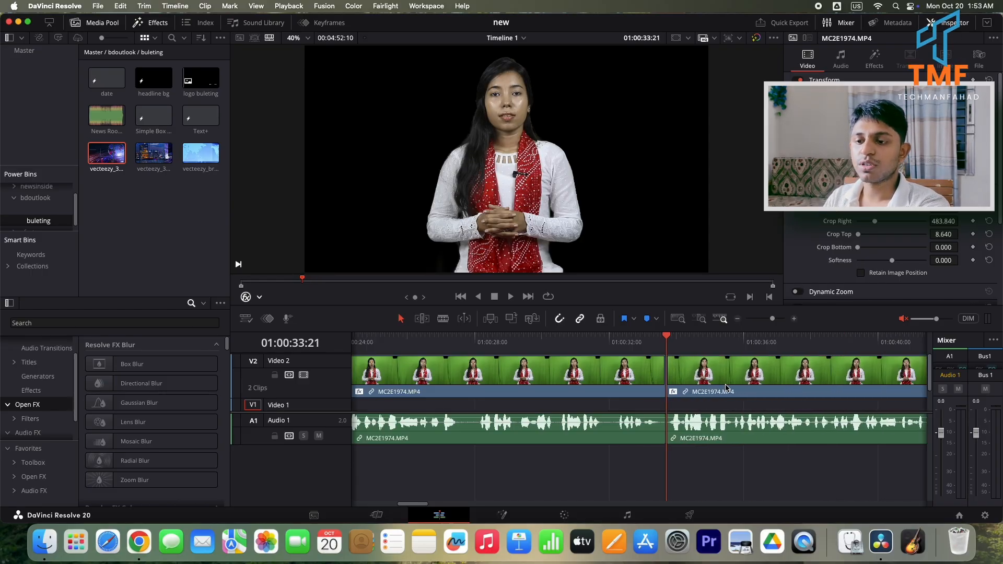
key(space)
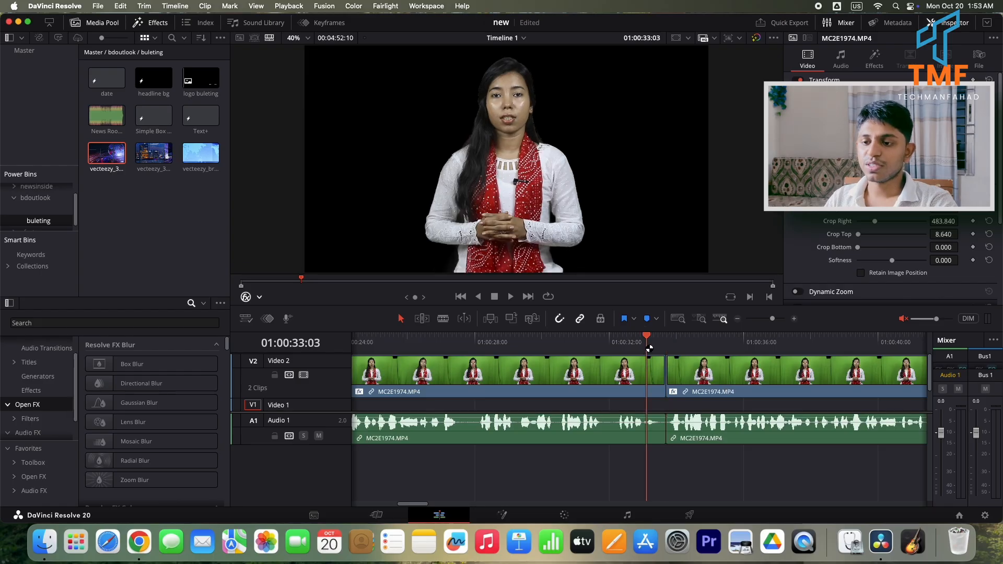
Split the presenter clip and its audio at 01:01:01:09 and just before speech resumes to isolate that silent section.
click(699, 319)
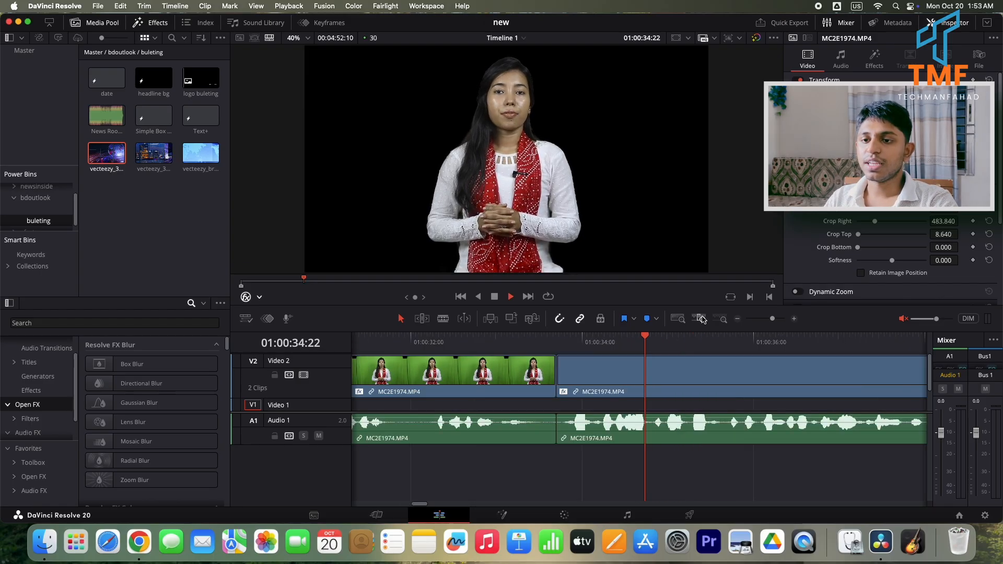
click(725, 320)
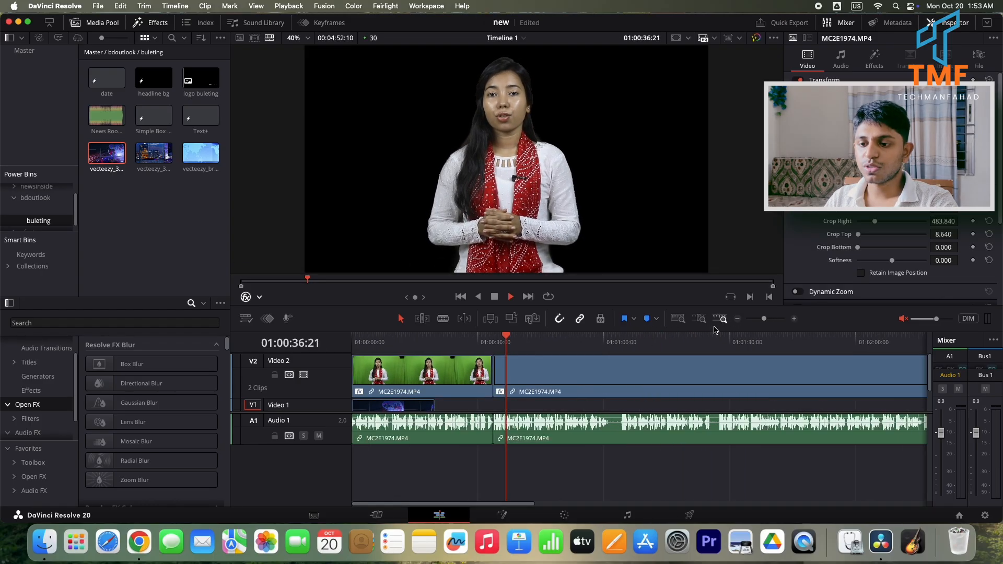
click(602, 339)
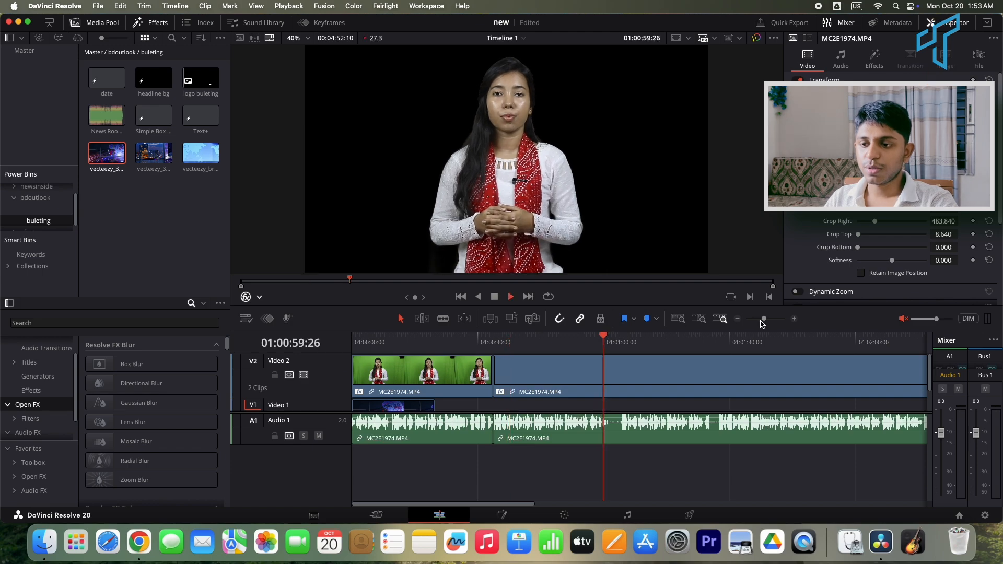
click(794, 318)
key(space)
click(648, 341)
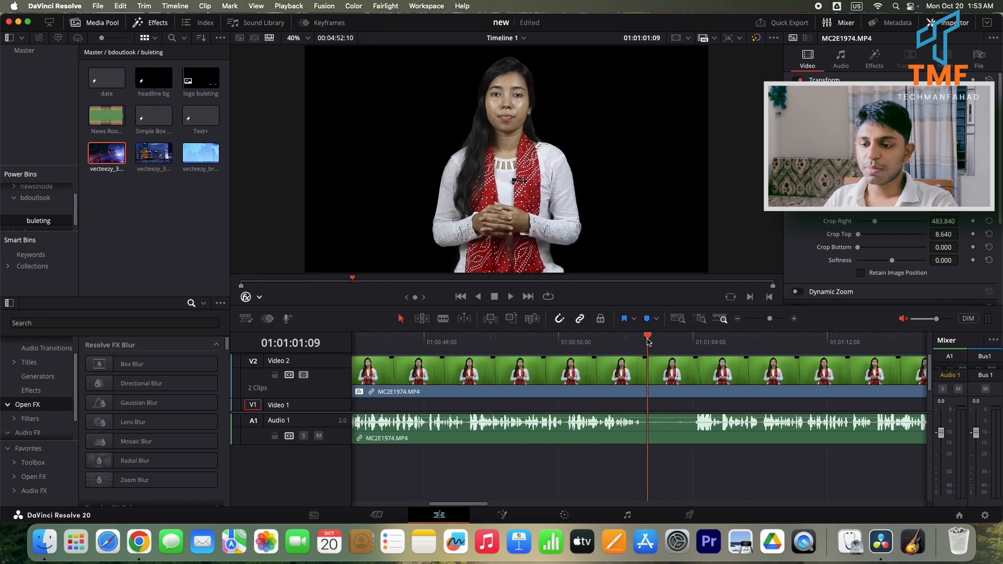
key(super+b)
drag(679, 344, 690, 347)
key(super+b)
Ripple-delete the silent section ending at 01:01:24:16, and cut out the short leftover pause starting at 01:01:22:15.
click(665, 377)
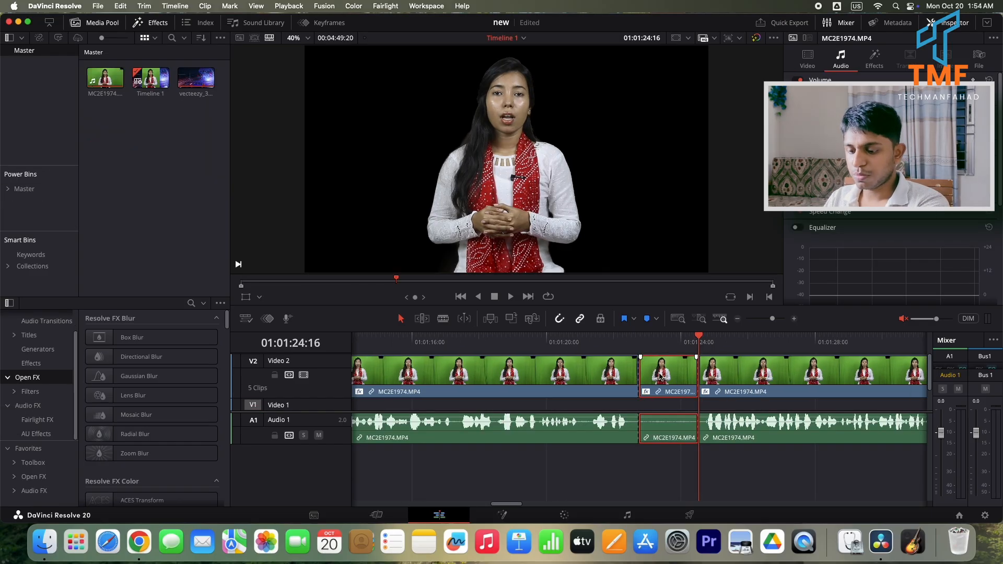
key(shift+BackSpace)
click(624, 346)
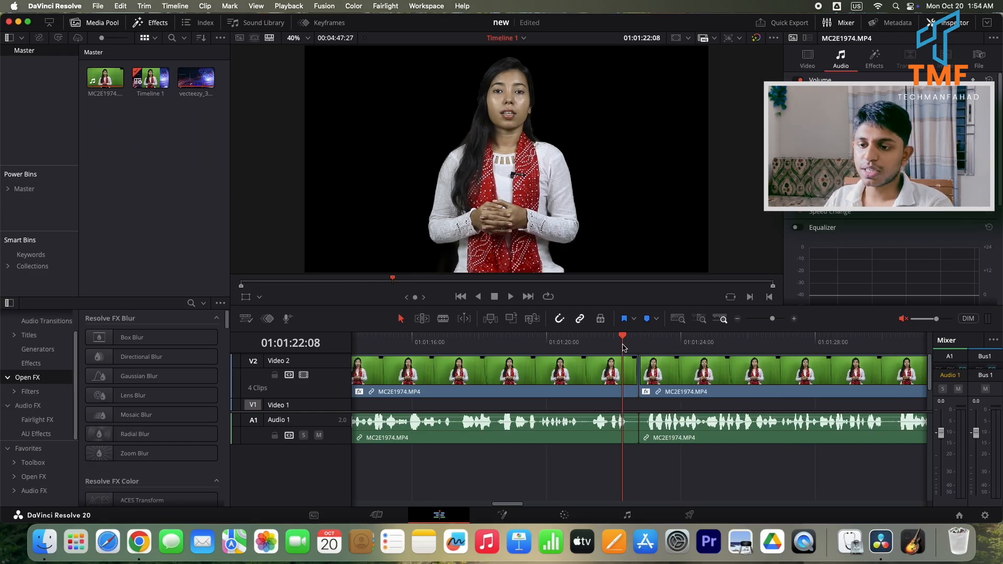
drag(625, 357, 631, 358)
key(super+b)
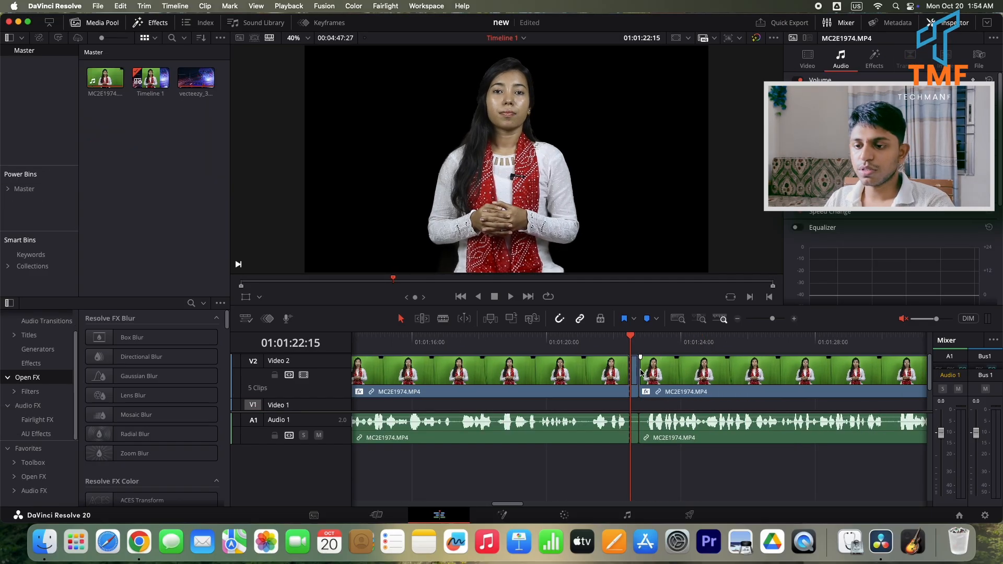
click(637, 373)
key(shift+BackSpace)
Play across the last cut, and go back to the timeline start to check the studio background clip on Video 1.
key(space)
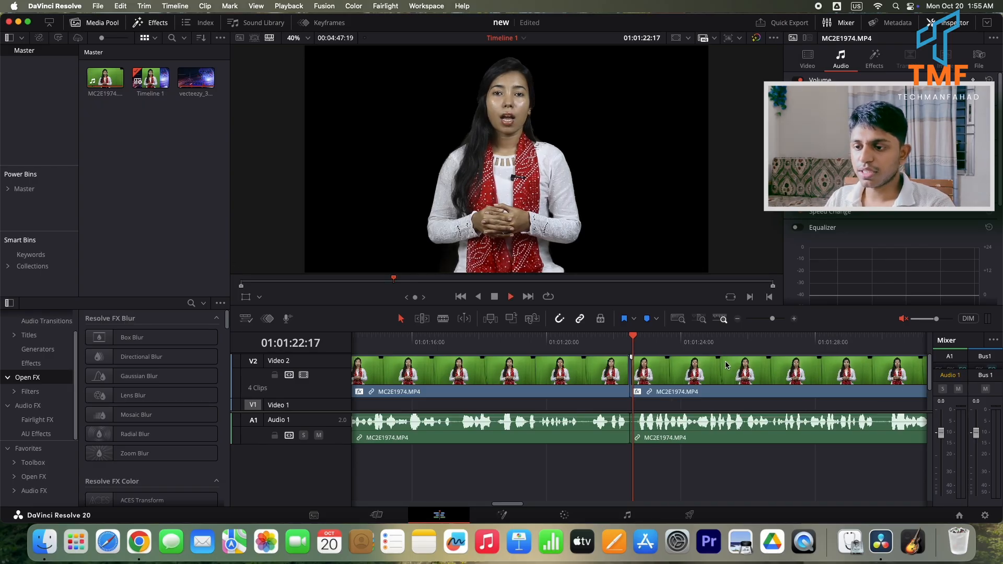
click(737, 319)
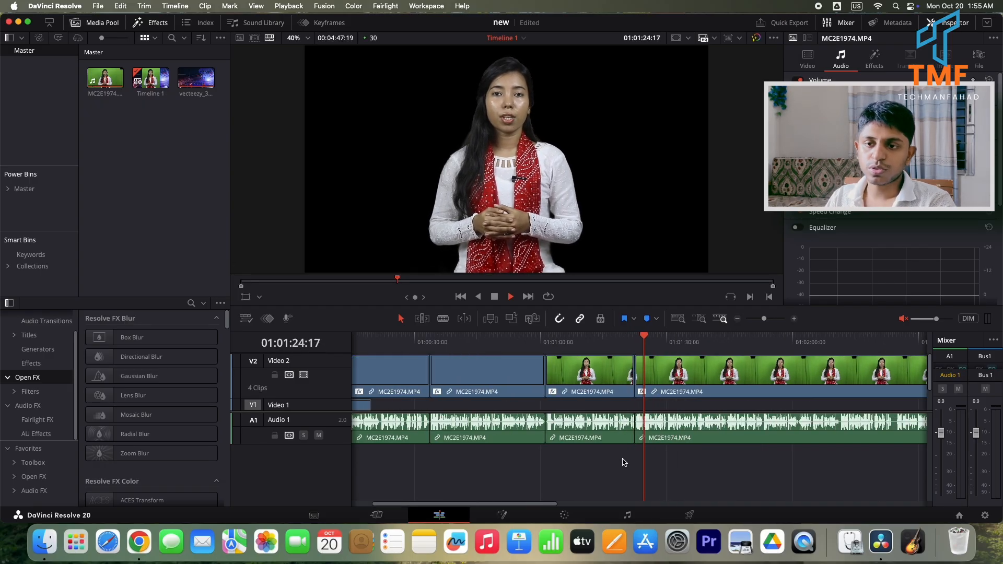
key(space)
key(Home)
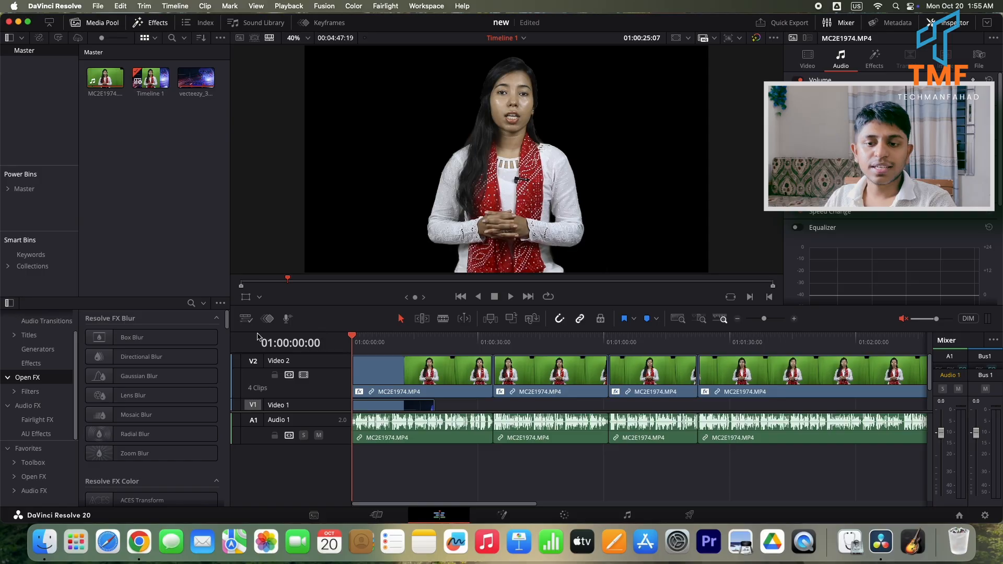
scroll(402, 406, down, 2)
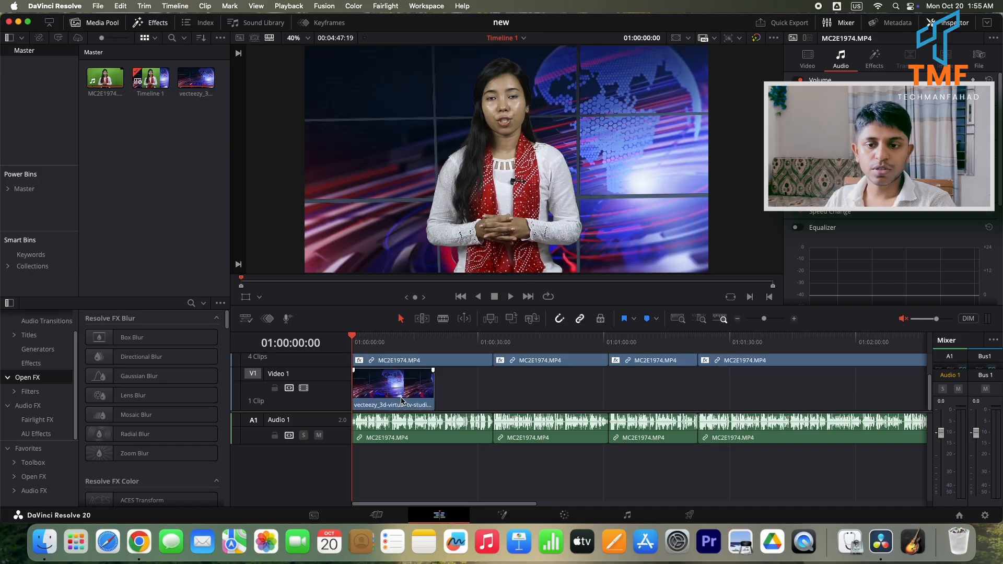
scroll(402, 405, up, 2)
scroll(461, 403, down, 2)
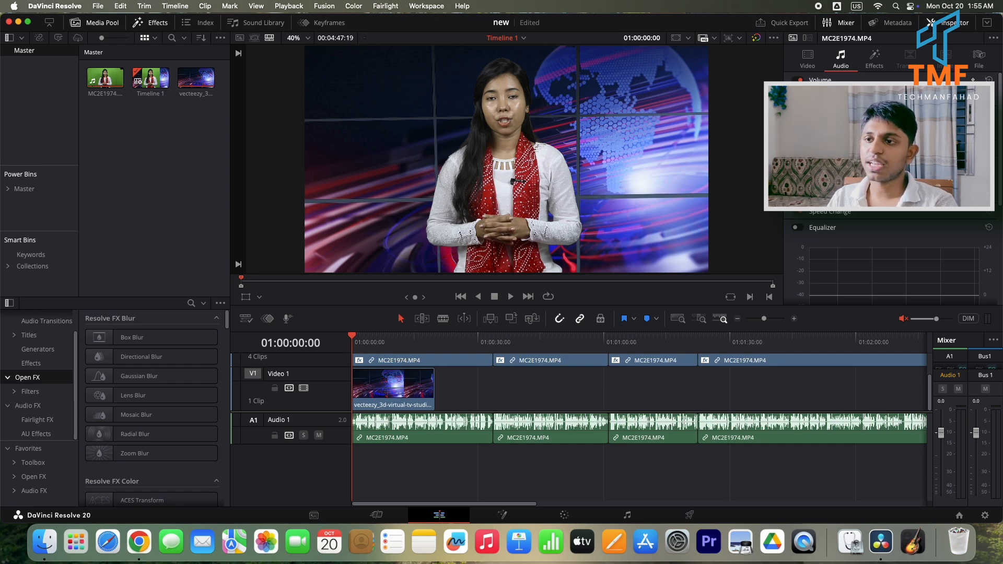
Look over the Quick Export presets and close them without exporting.
click(773, 26)
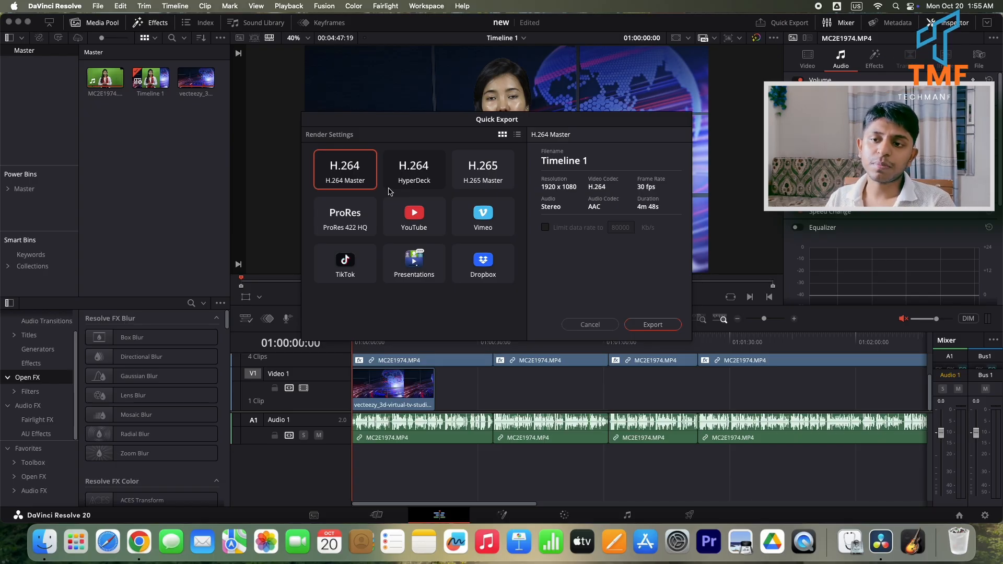
click(585, 324)
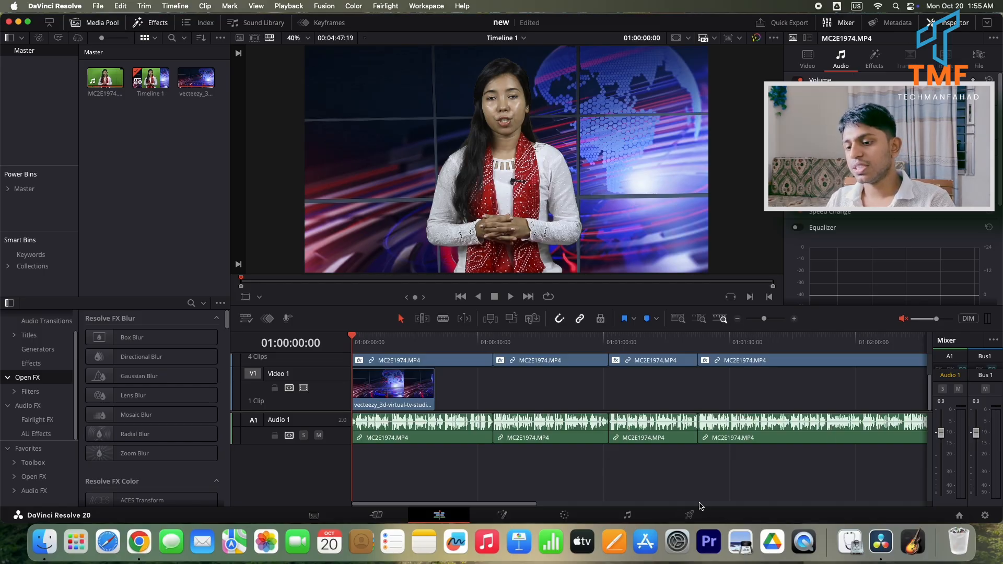
On the Deliver page, configure a single-clip export in MP4 format with the H.264 codec.
click(689, 516)
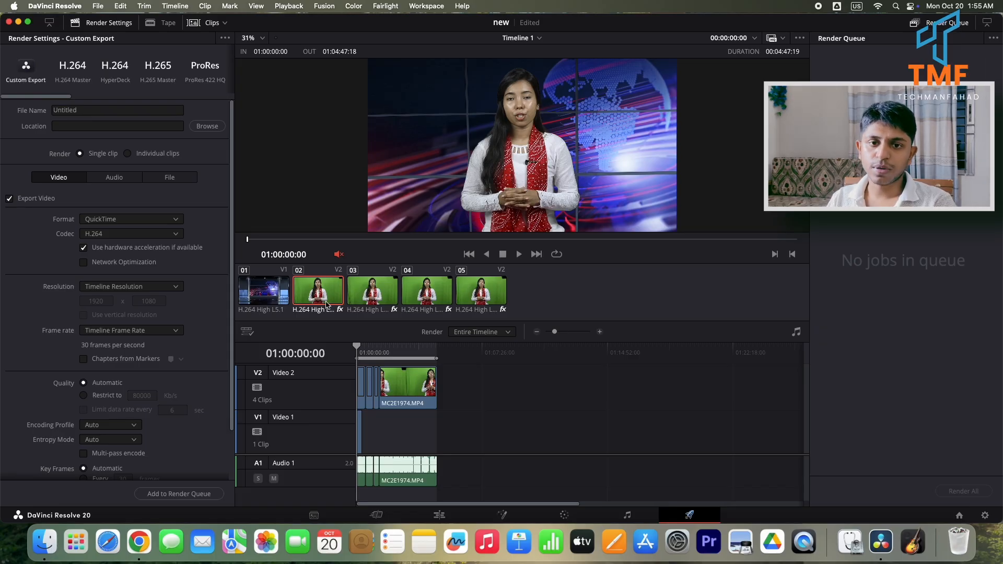
click(115, 220)
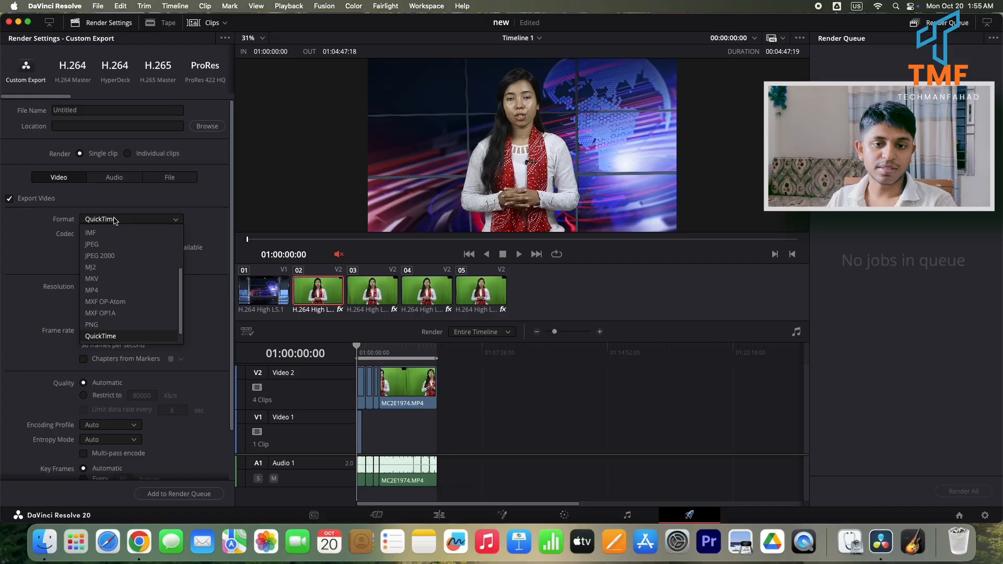
click(96, 288)
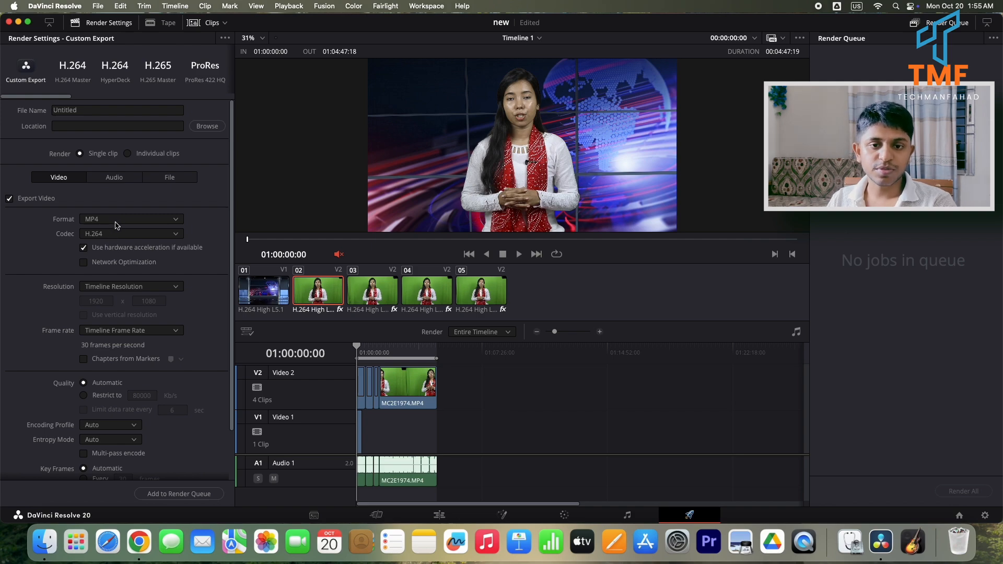
click(130, 237)
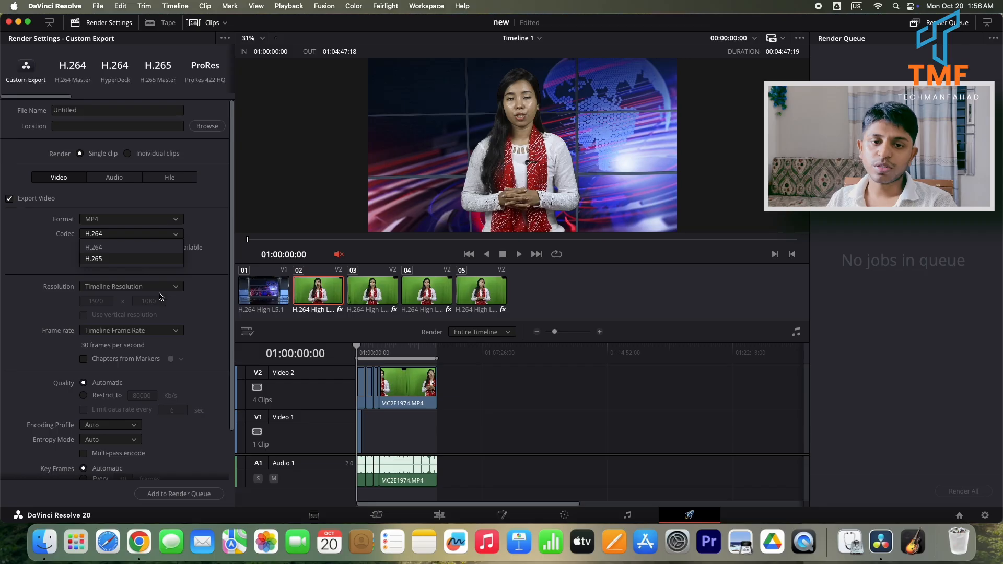
click(123, 246)
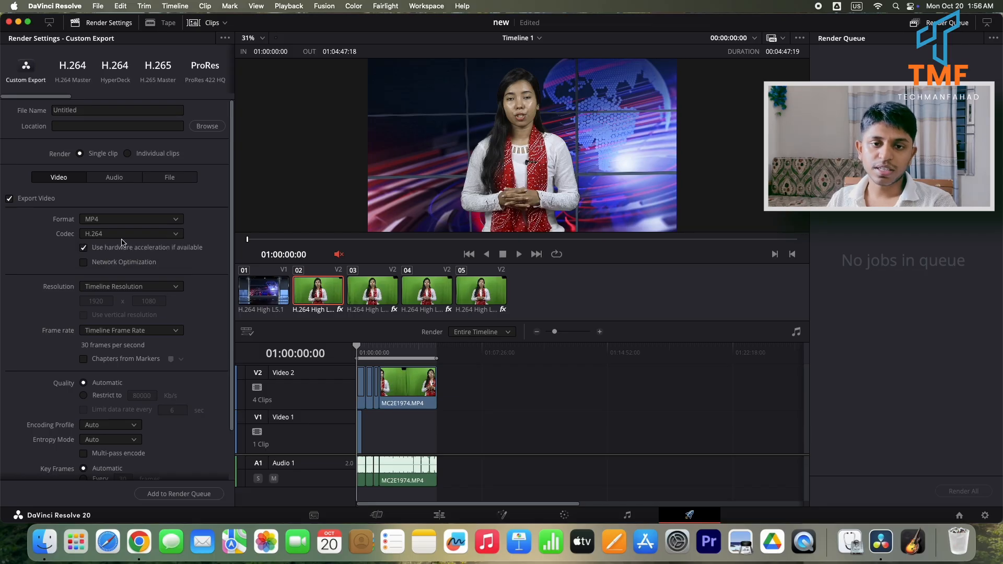
click(128, 154)
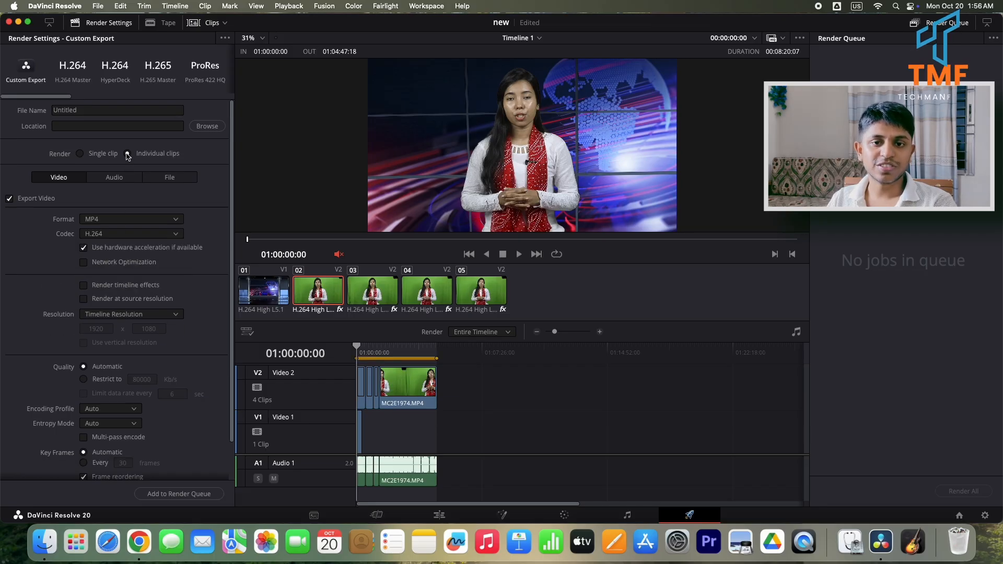
click(79, 153)
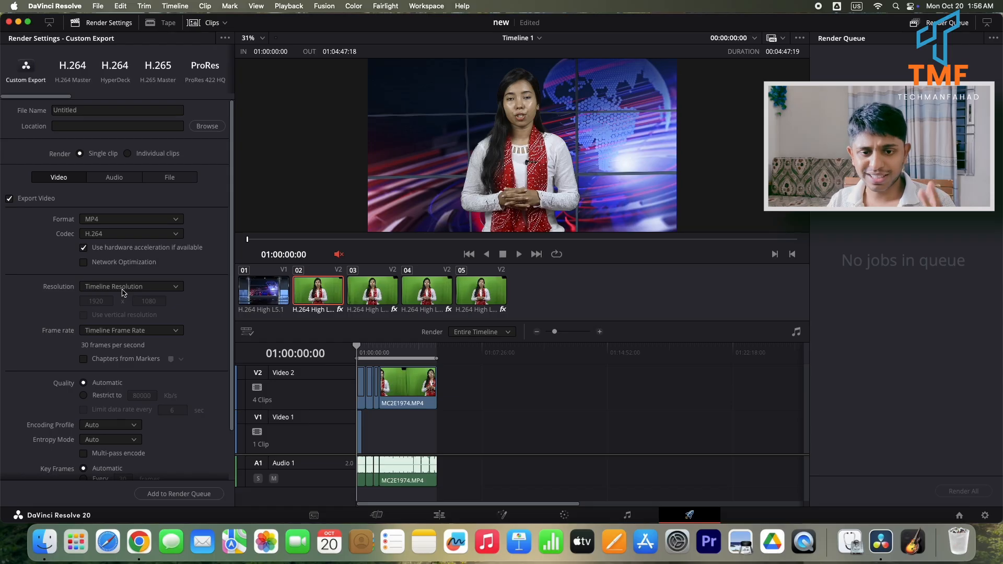
Examine the frame rate options and the resolution, quality, encoding and key frame settings of the export.
click(146, 332)
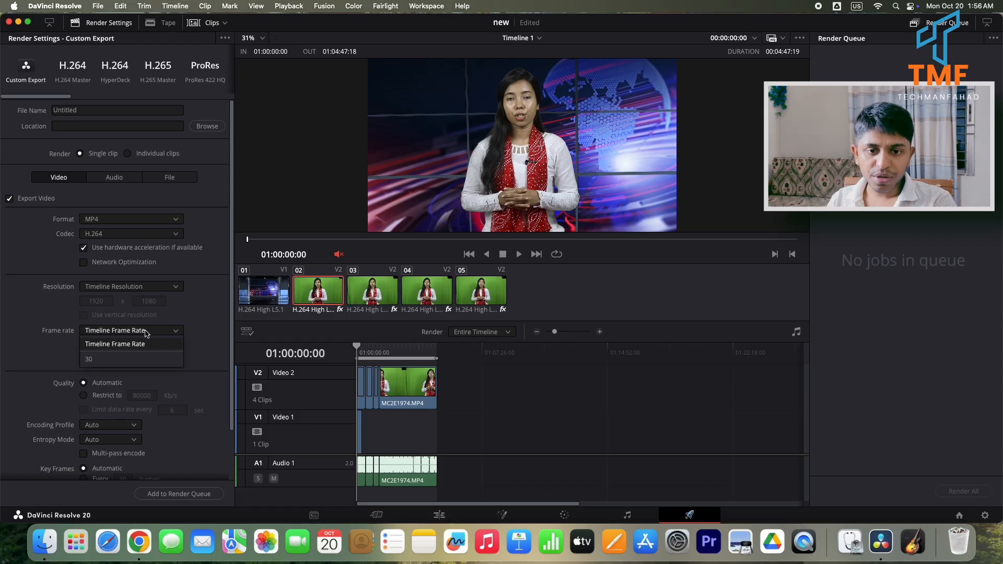
click(207, 351)
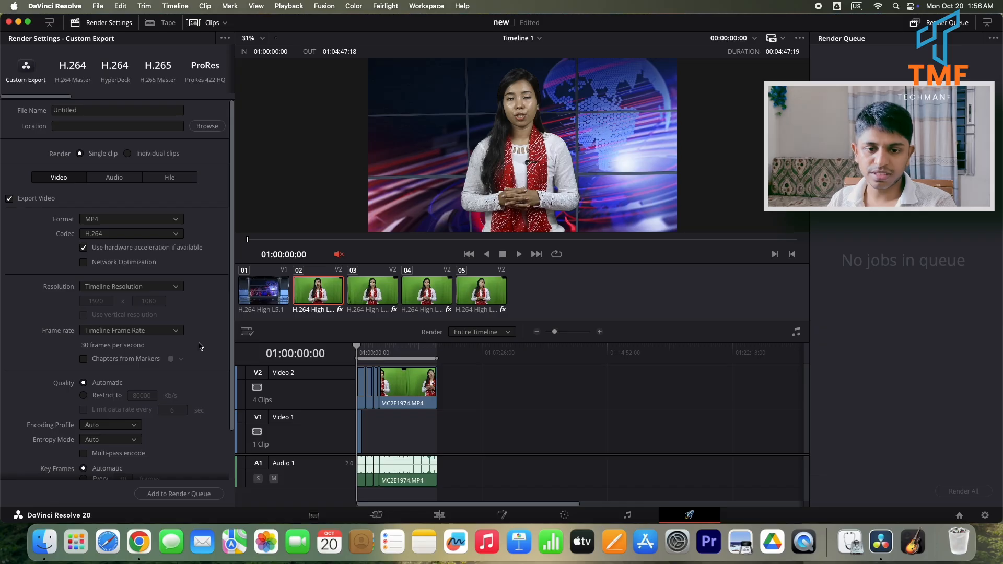
scroll(199, 347, down, 3)
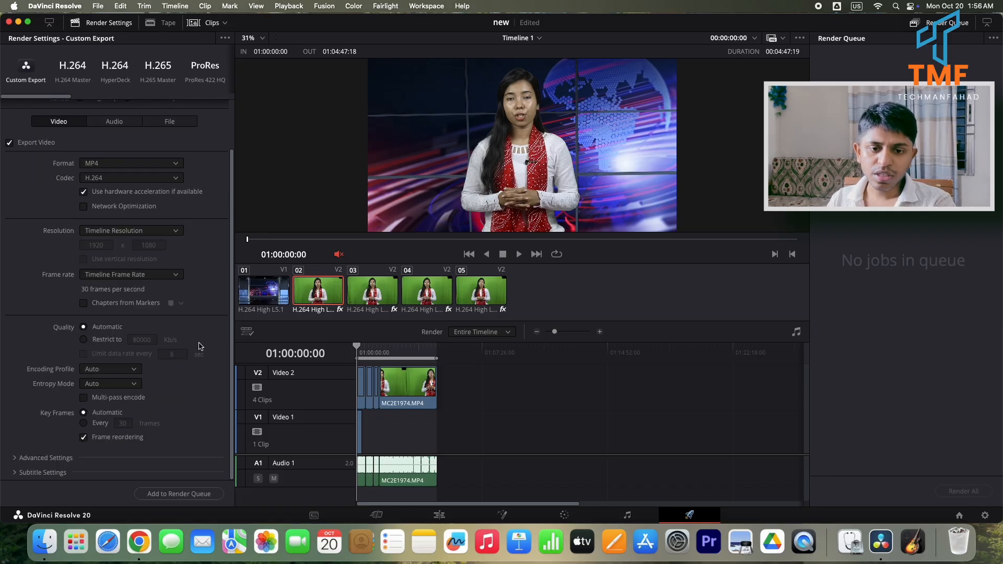
scroll(199, 347, up, 3)
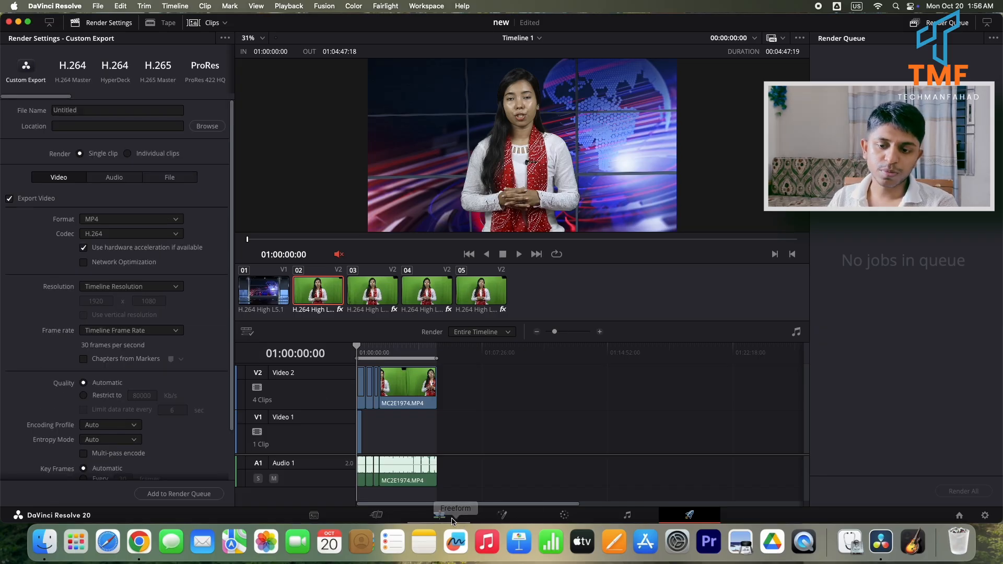
scroll(146, 255, down, 3)
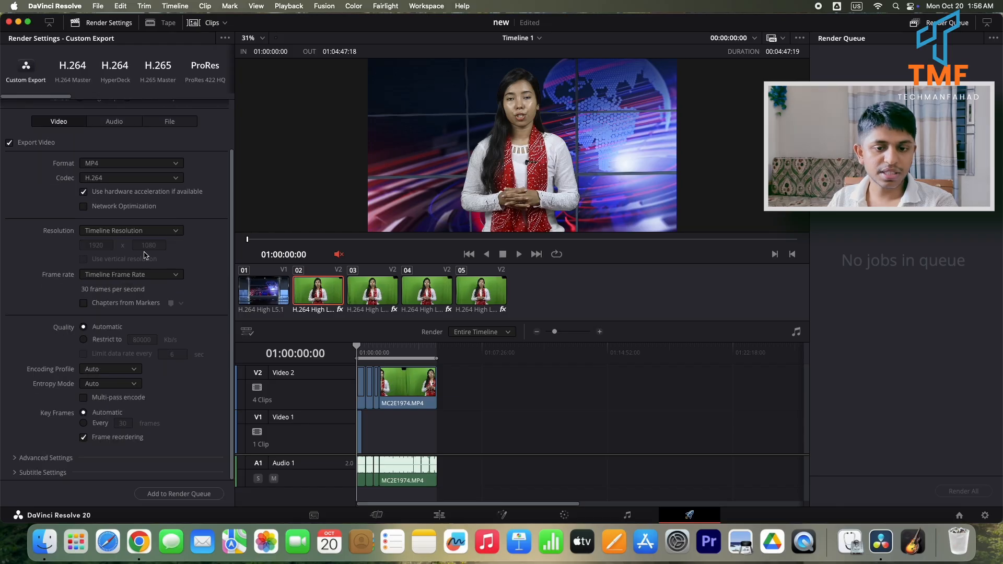
scroll(146, 256, up, 3)
scroll(145, 255, down, 3)
scroll(147, 303, up, 3)
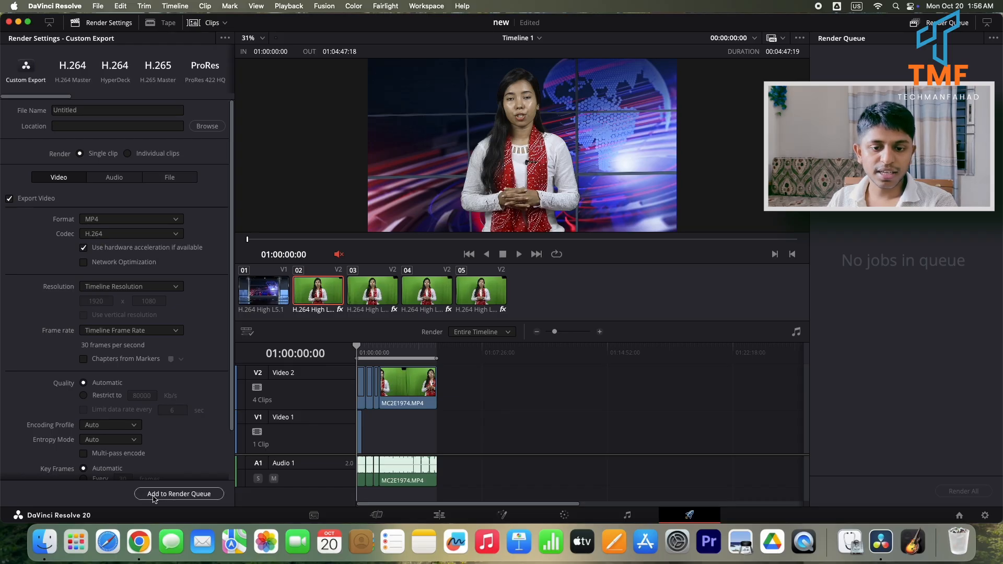
Add the timeline to the render queue as "Timeline 1", saved in a new Desktop folder named "new".
click(201, 498)
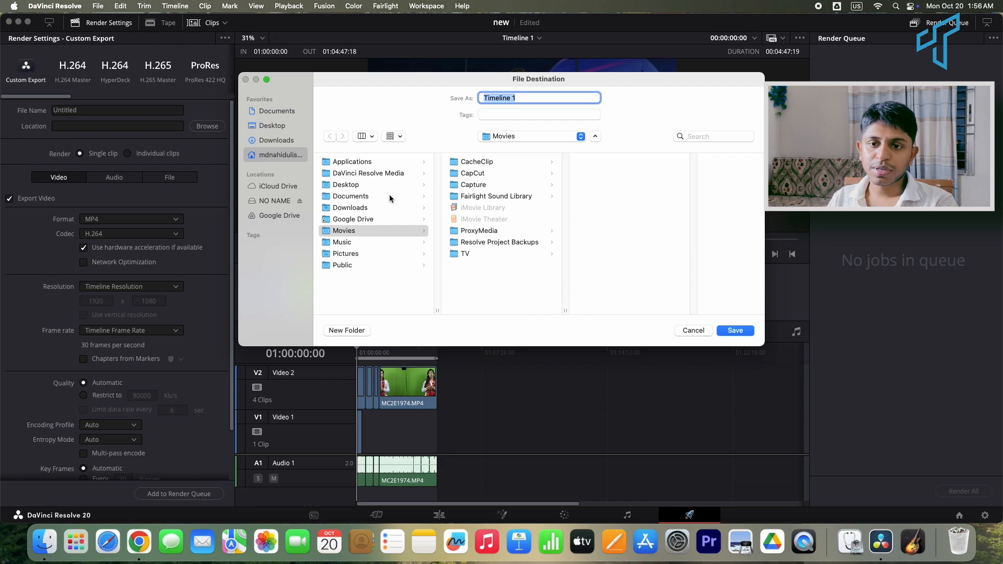
click(286, 141)
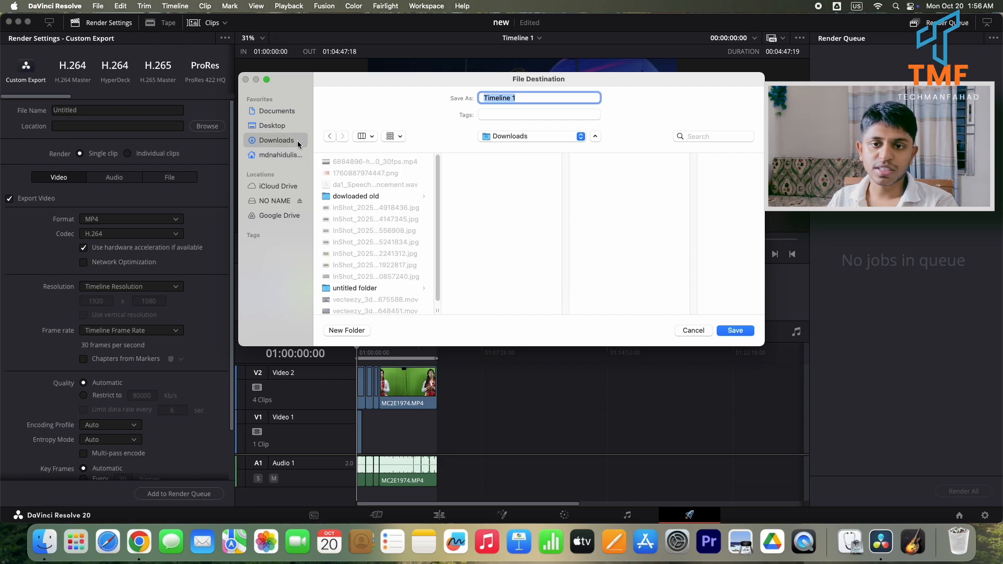
click(276, 126)
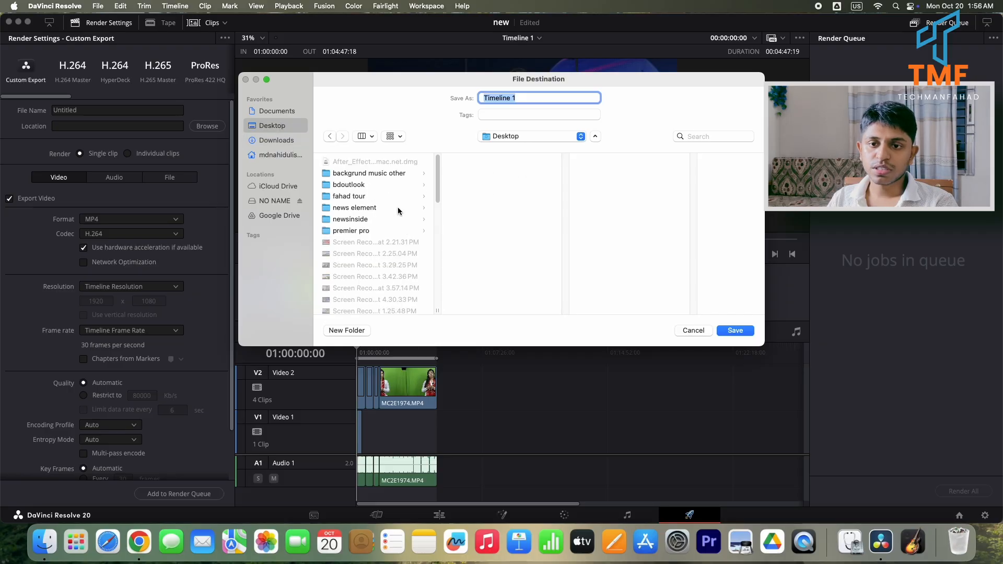
click(347, 330)
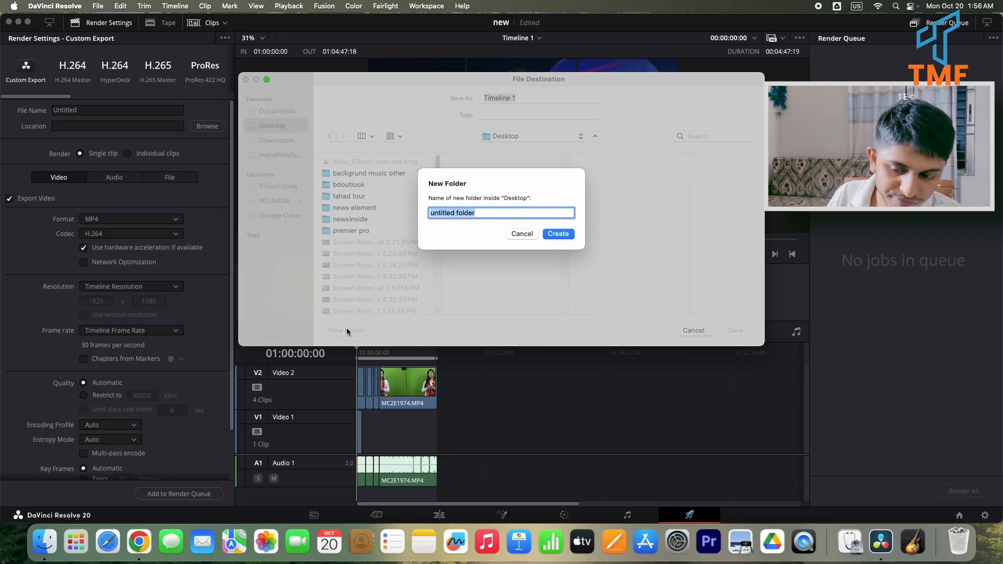
key(BackSpace)
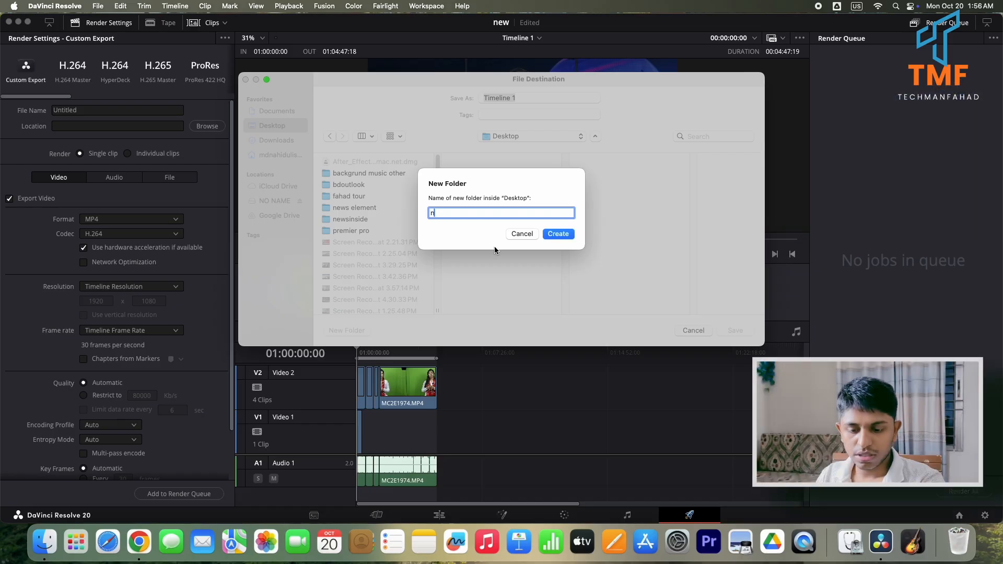
text(new)
click(550, 233)
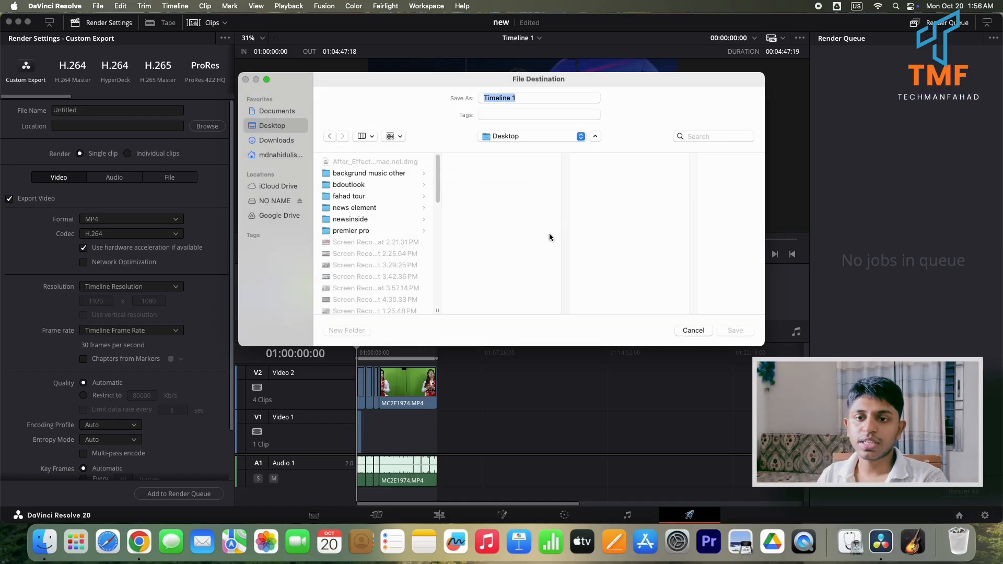
click(730, 328)
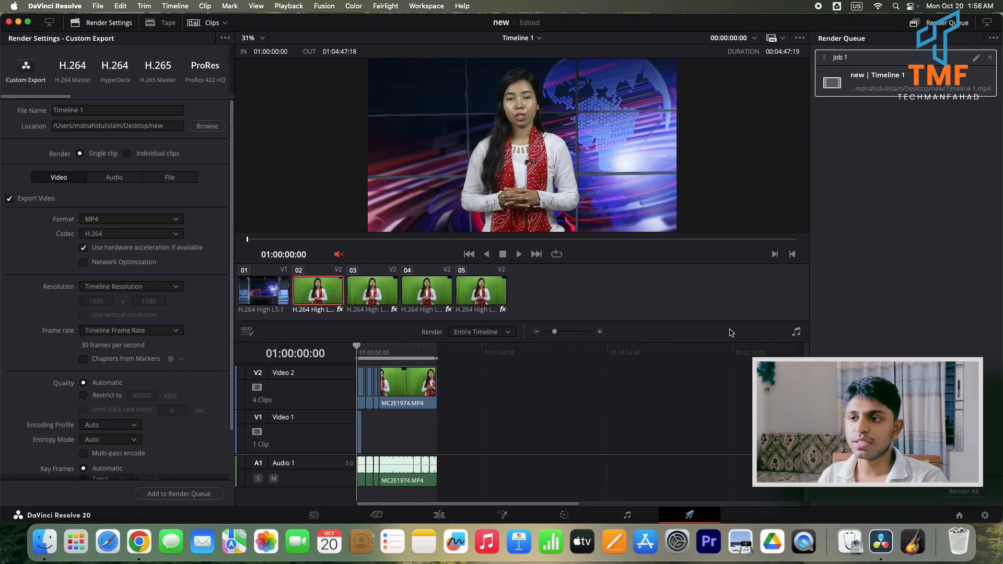